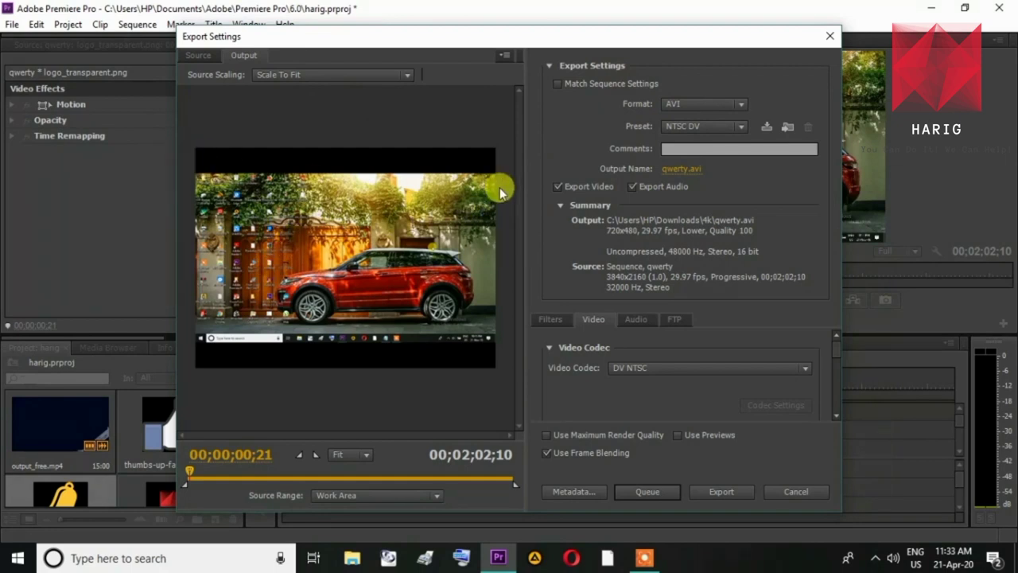
# Set the export format to H.264
pyautogui.click(688, 105)
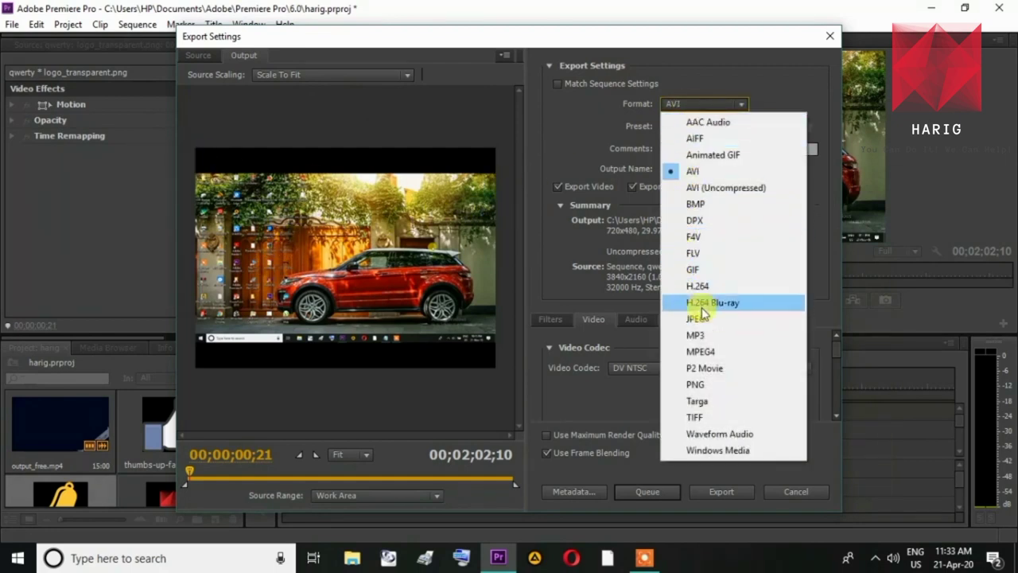
pyautogui.press('Escape')
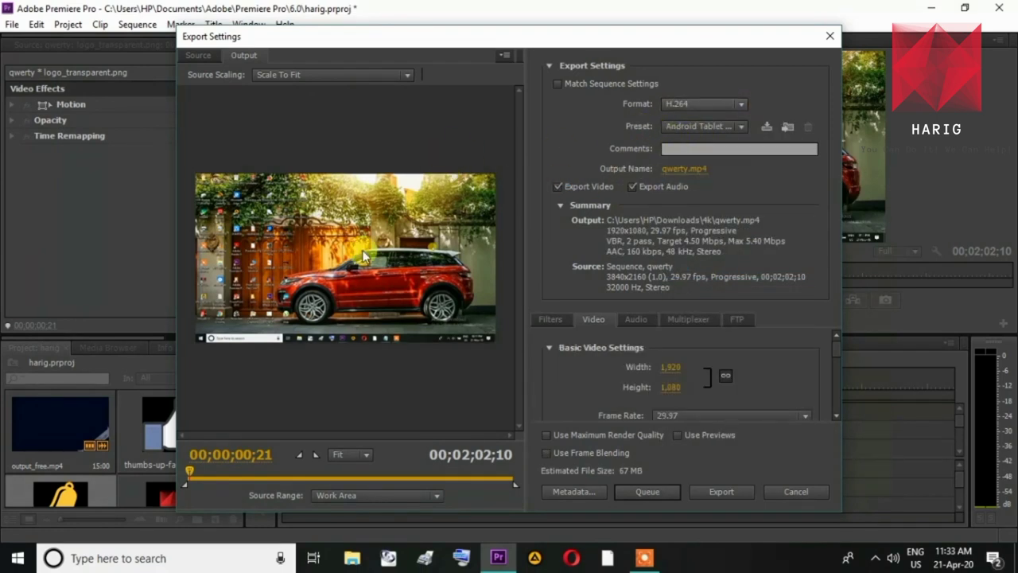
# Look through the H.264 presets and apply the 4k preset to the export
pyautogui.click(732, 129)
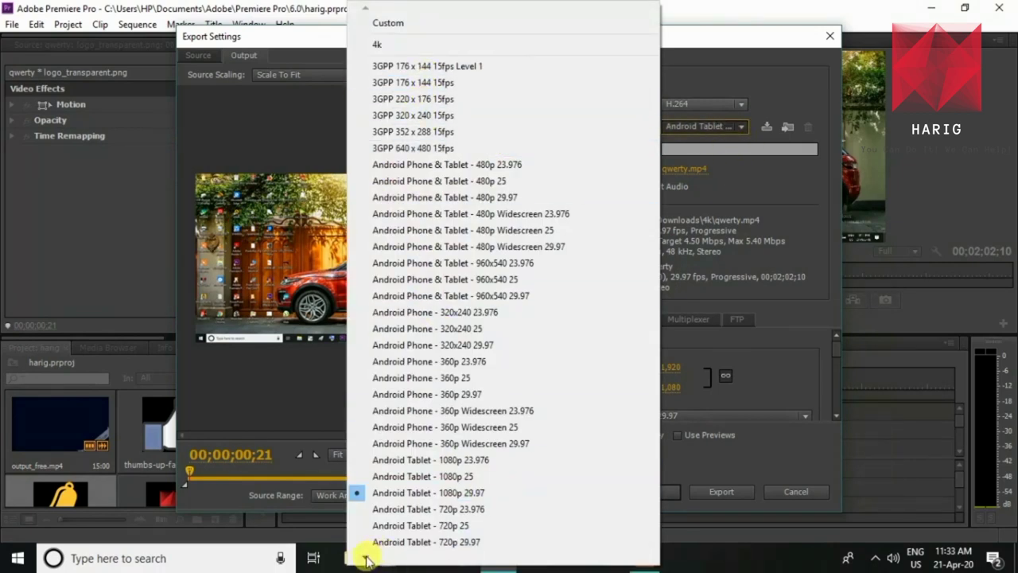
pyautogui.moveTo(367, 559)
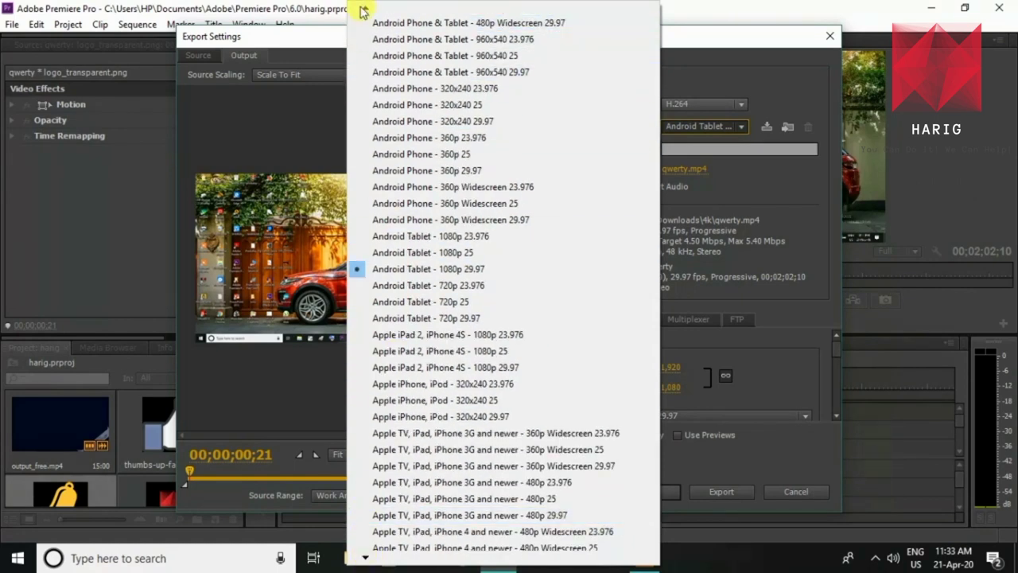
pyautogui.moveTo(364, 11)
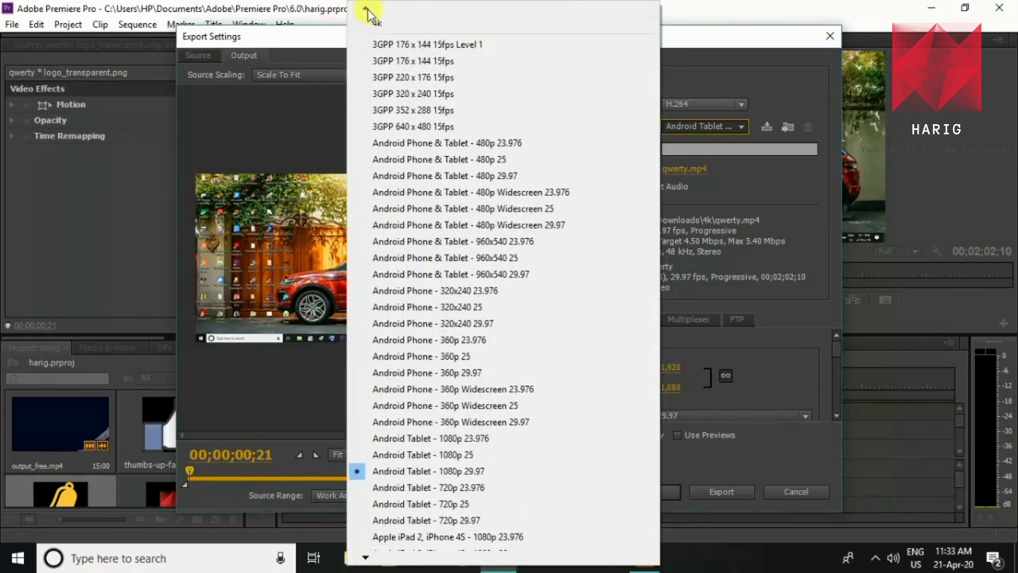
pyautogui.click(390, 43)
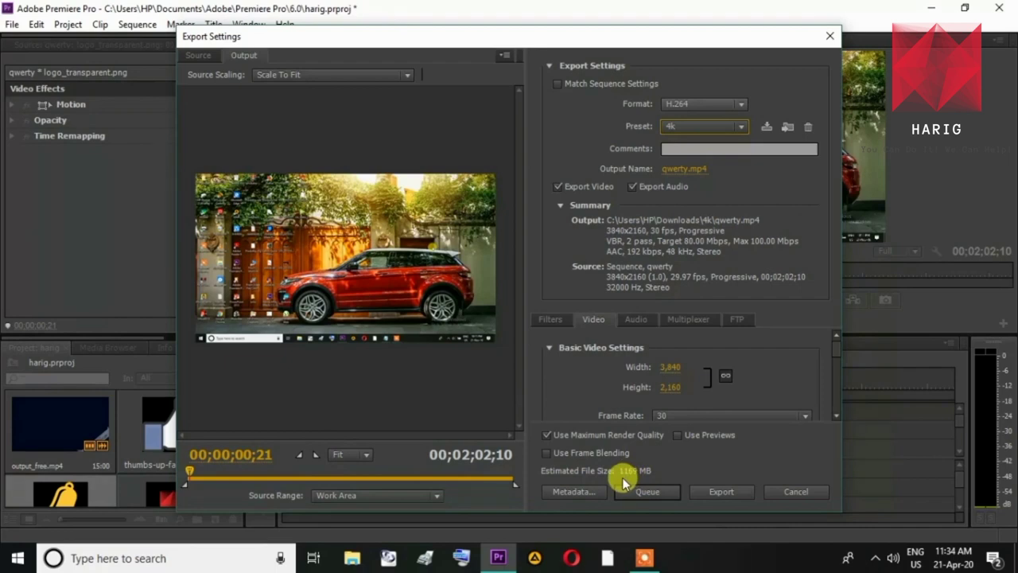
# Apply the YouTube HD 1080p 23.976 preset to the export
pyautogui.click(664, 129)
pyautogui.click(365, 555)
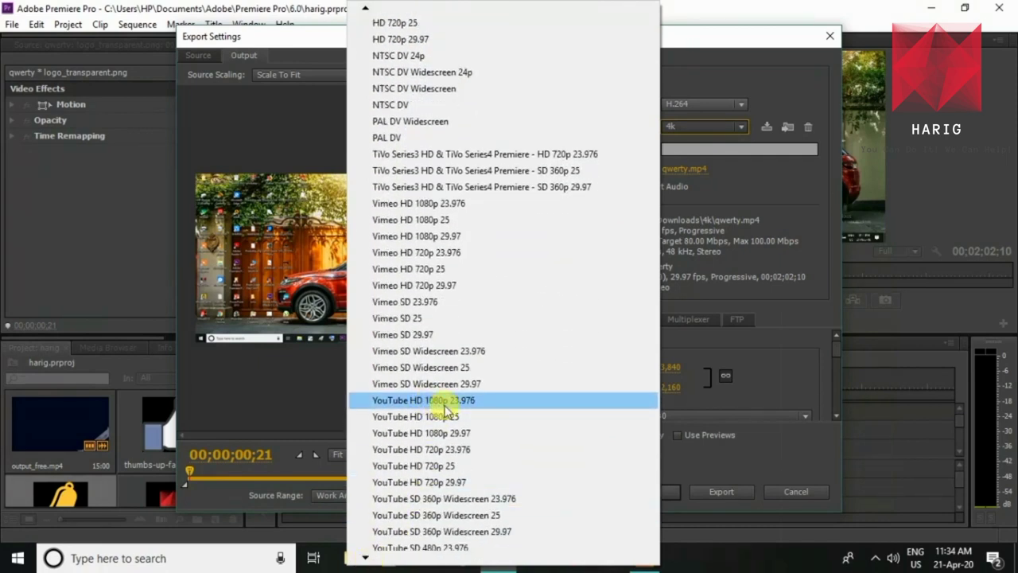
pyautogui.click(422, 400)
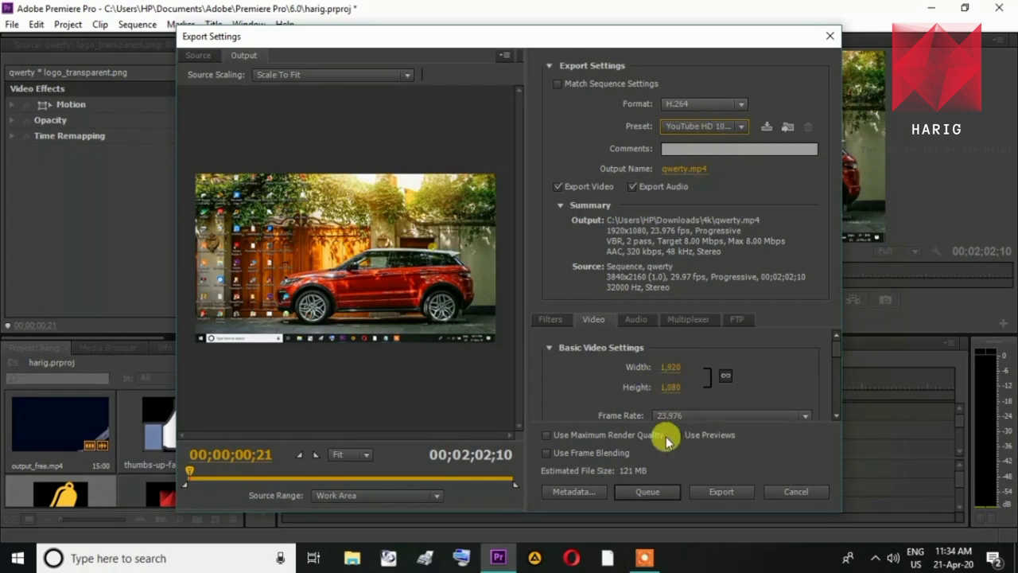
pyautogui.click(703, 127)
pyautogui.click(703, 128)
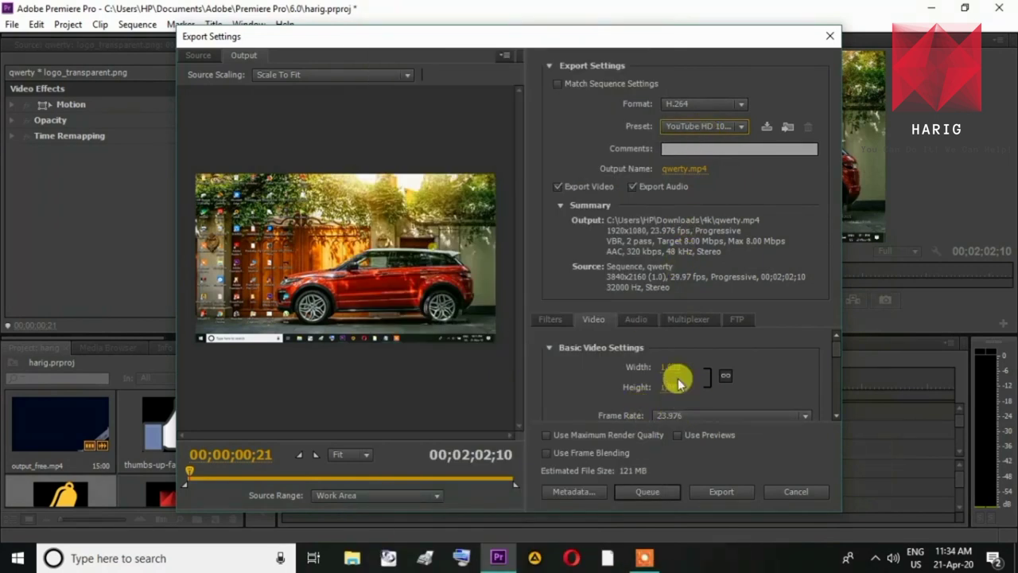
# Check the frame rate in the basic video settings and export the sequence as qwerty.mp4
pyautogui.moveTo(835, 350)
pyautogui.mouseDown()
pyautogui.moveTo(835, 388)
pyautogui.moveTo(836, 358)
pyautogui.mouseUp()
pyautogui.click(685, 347)
pyautogui.click(686, 350)
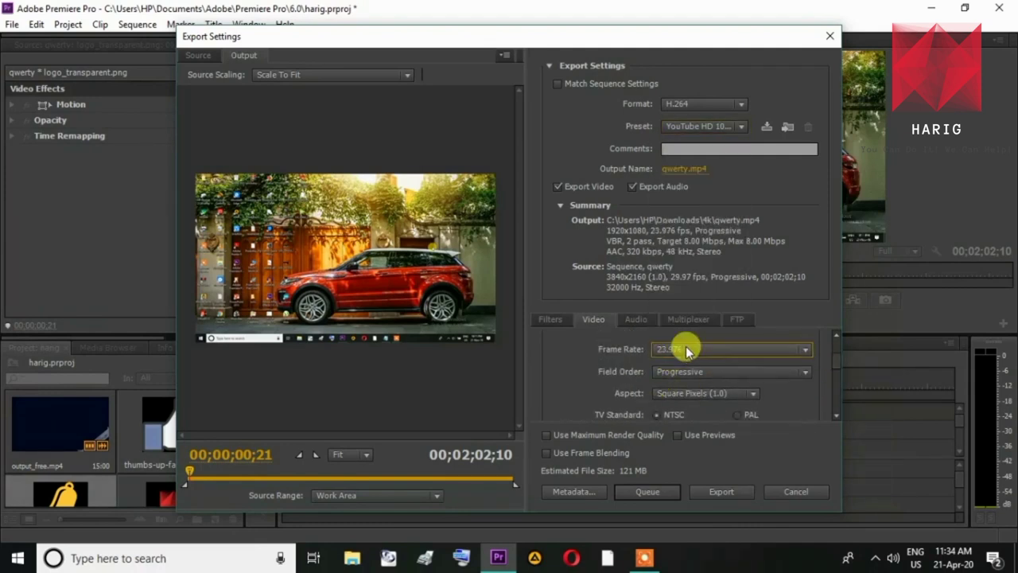
pyautogui.click(719, 491)
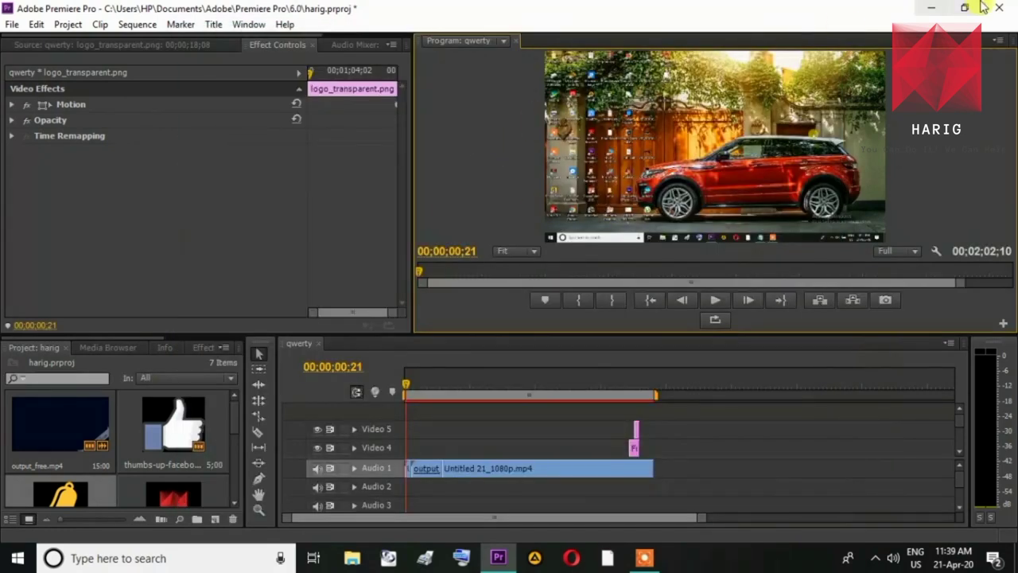
# Close Premiere Pro without saving the changes to harig.prproj
pyautogui.click(999, 8)
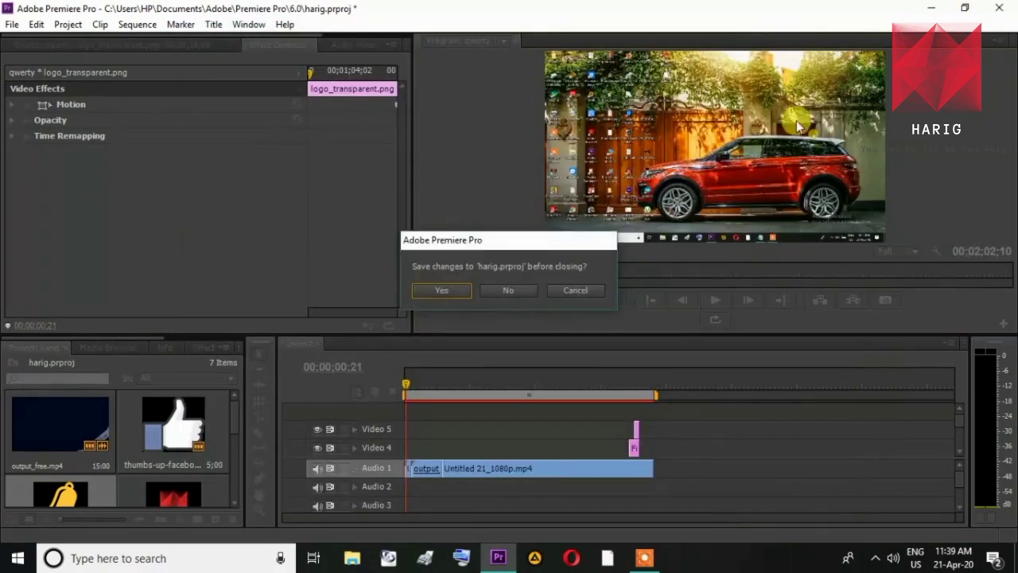
pyautogui.click(509, 291)
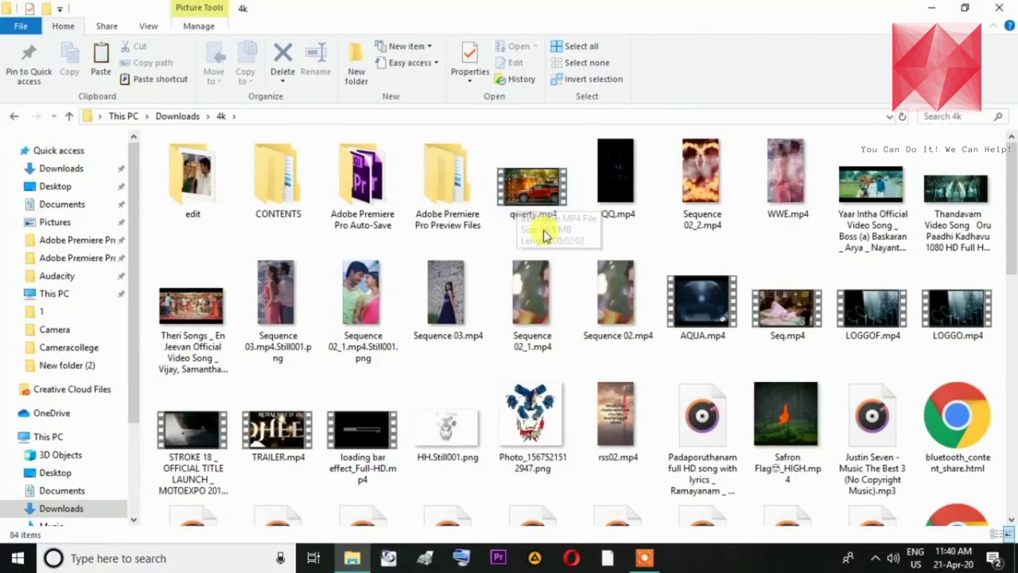
# Play the exported qwerty.mp4 from the 4k folder, skip through it to check the result, and close the player
pyautogui.doubleClick(533, 191)
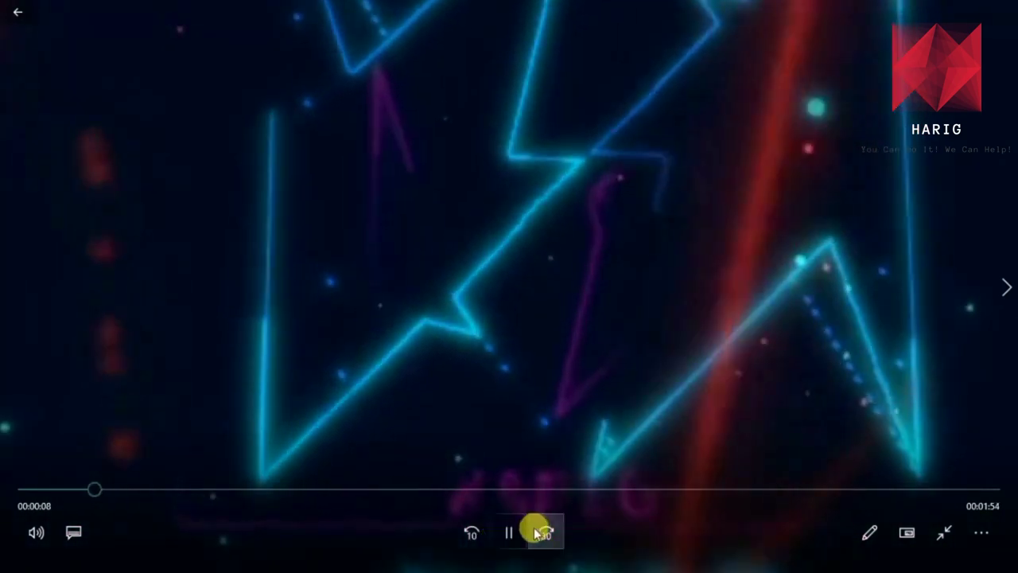
pyautogui.click(544, 532)
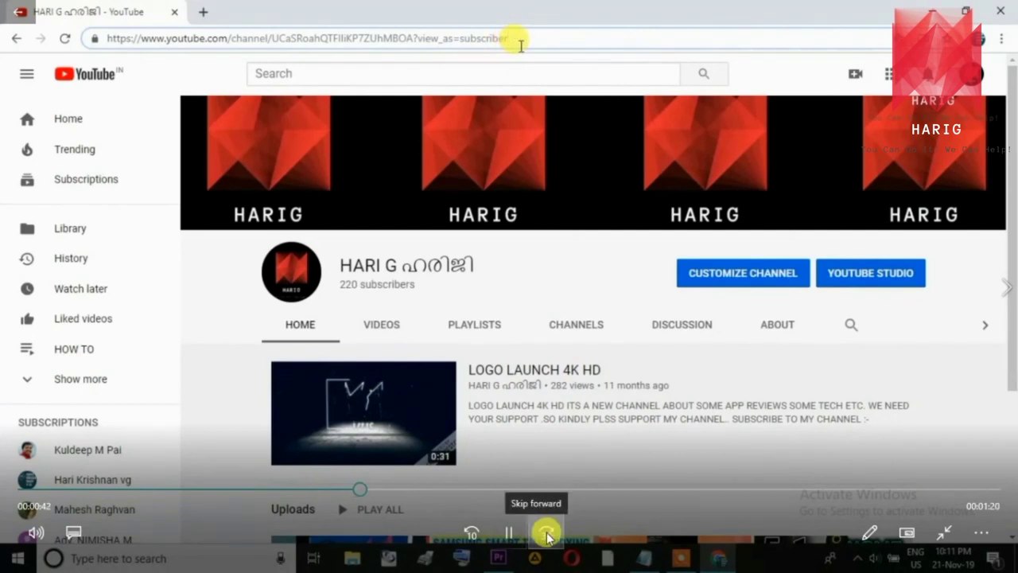
pyautogui.click(547, 535)
pyautogui.click(547, 535)
pyautogui.click(547, 534)
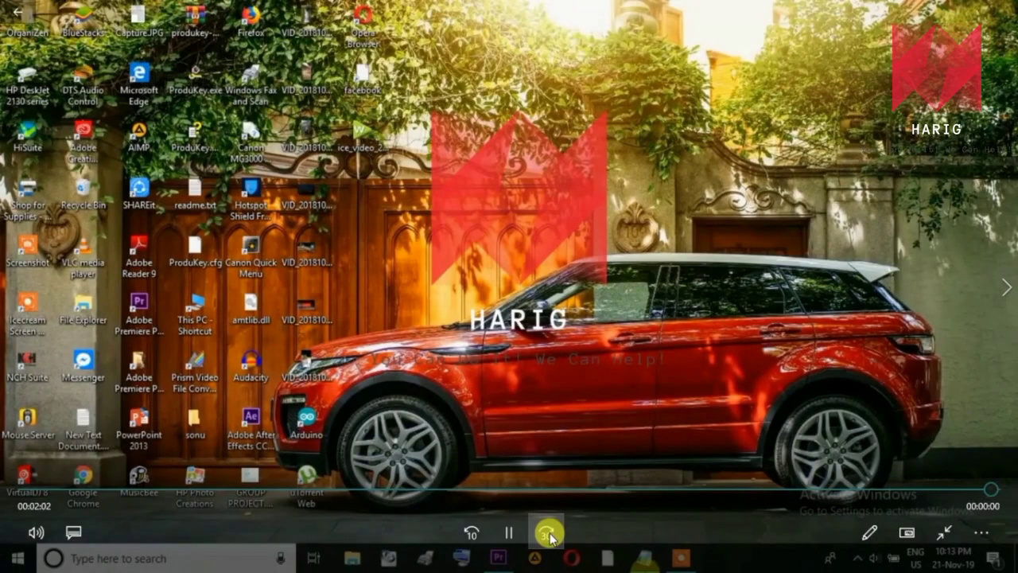
pyautogui.click(471, 531)
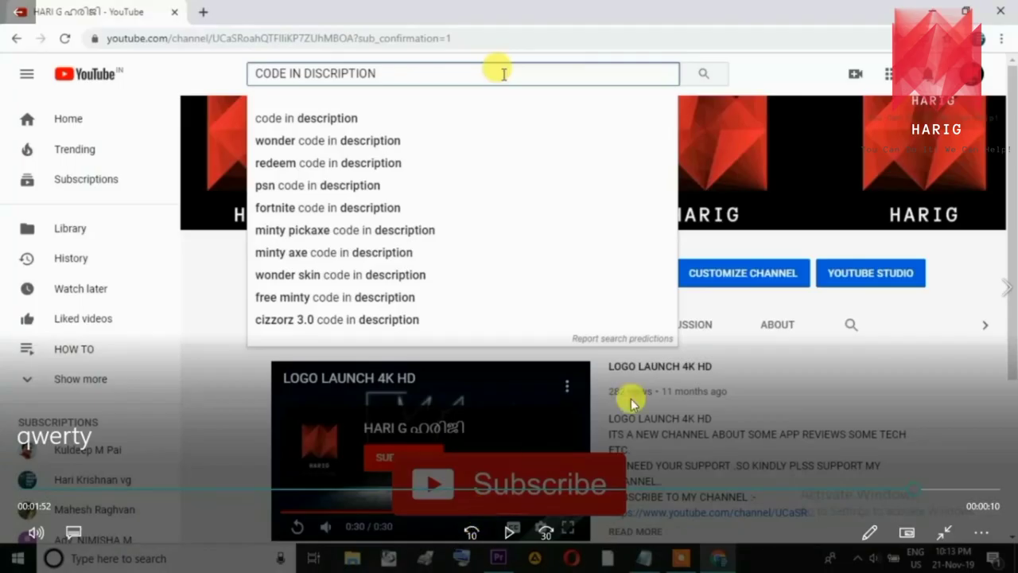
pyautogui.click(509, 531)
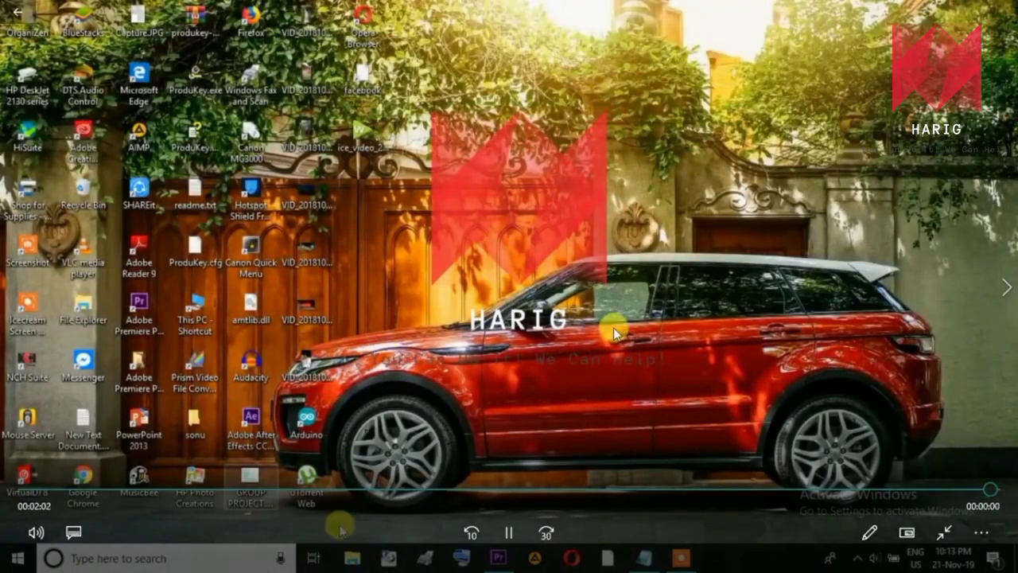
pyautogui.click(1000, 11)
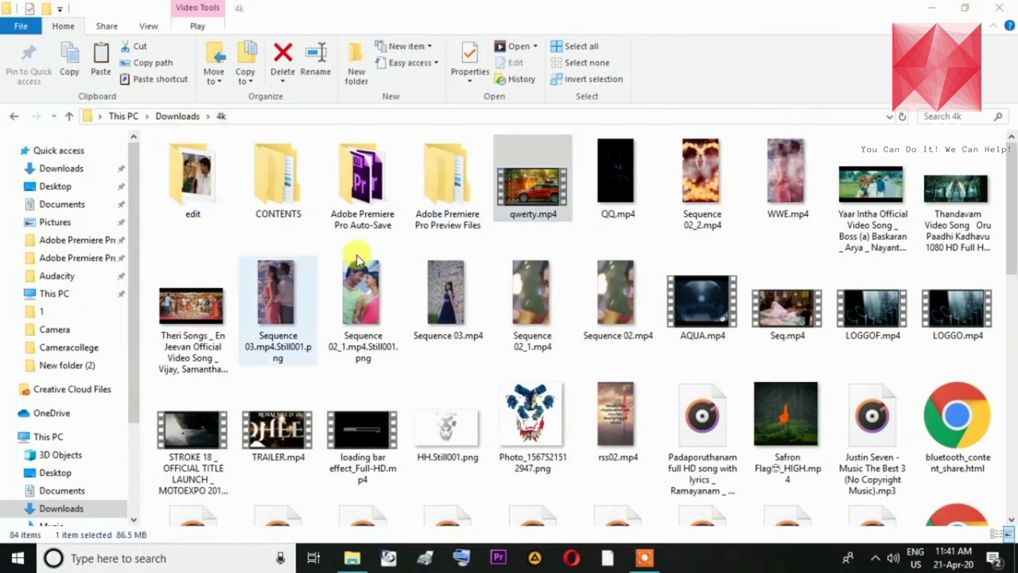
# Restore the 4k folder window to a smaller size, move it aside on the desktop, and launch Google Chrome
pyautogui.click(971, 9)
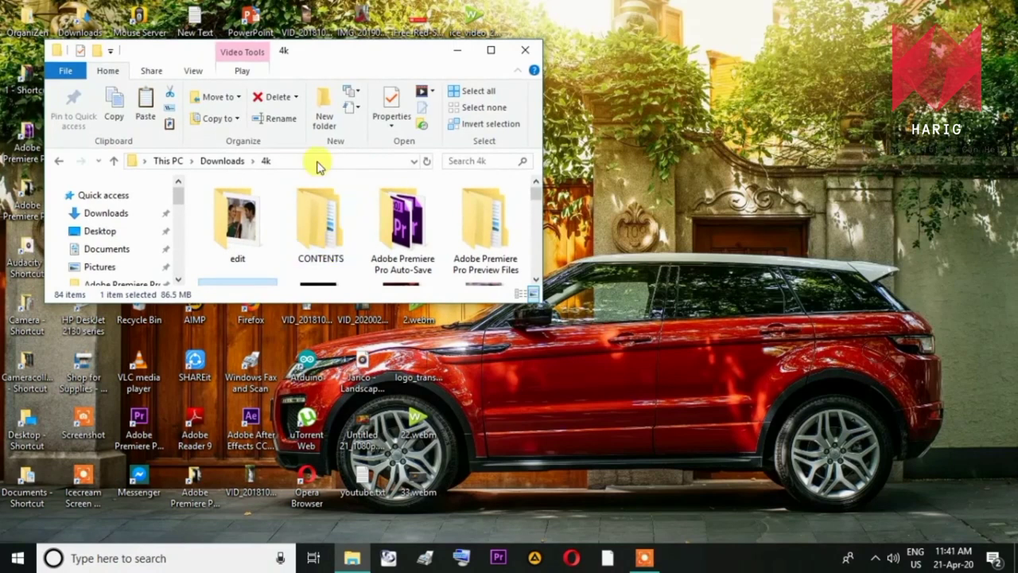
pyautogui.moveTo(363, 50); pyautogui.dragTo(833, 43)
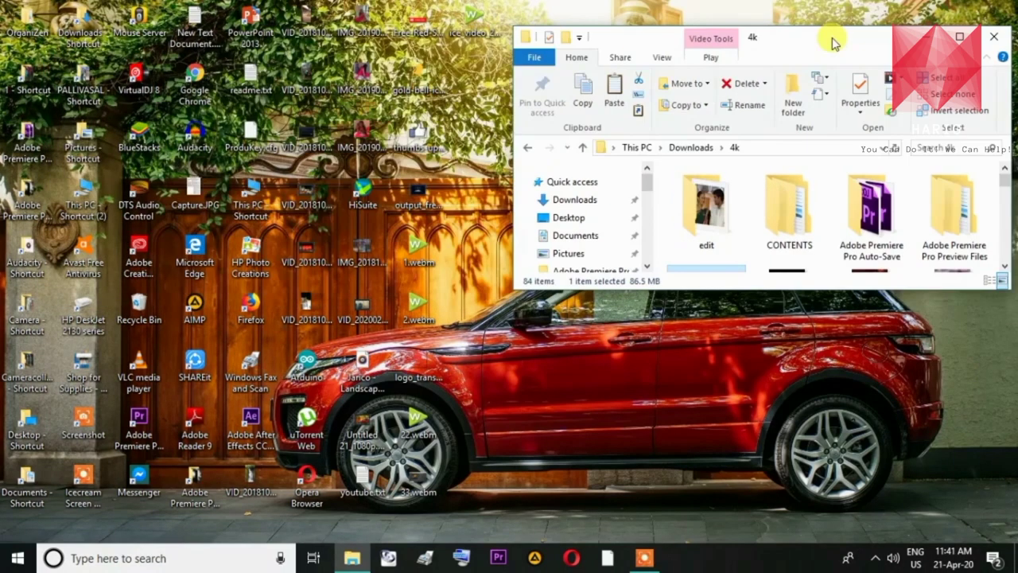
pyautogui.click(185, 90)
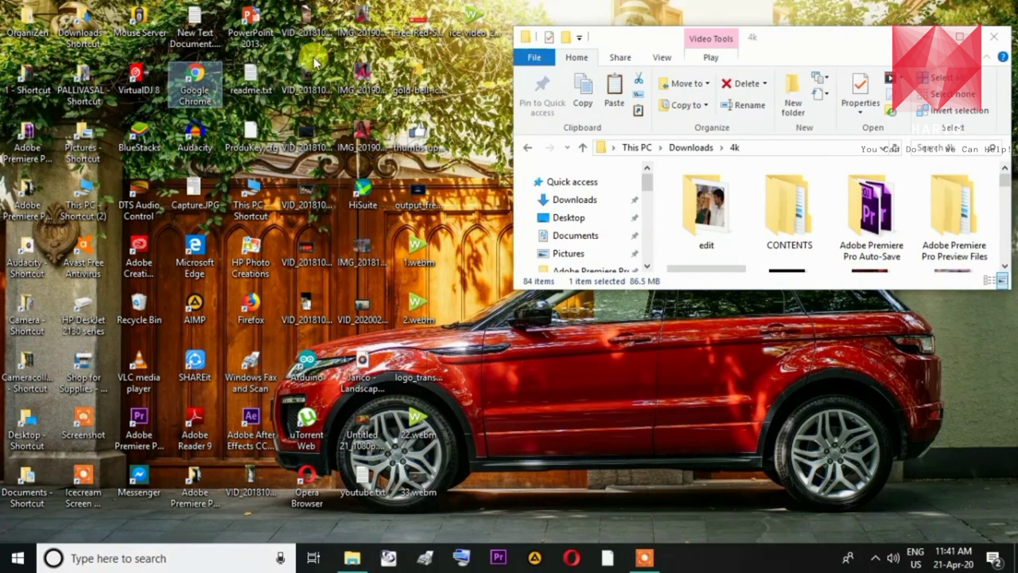
pyautogui.doubleClick(213, 89)
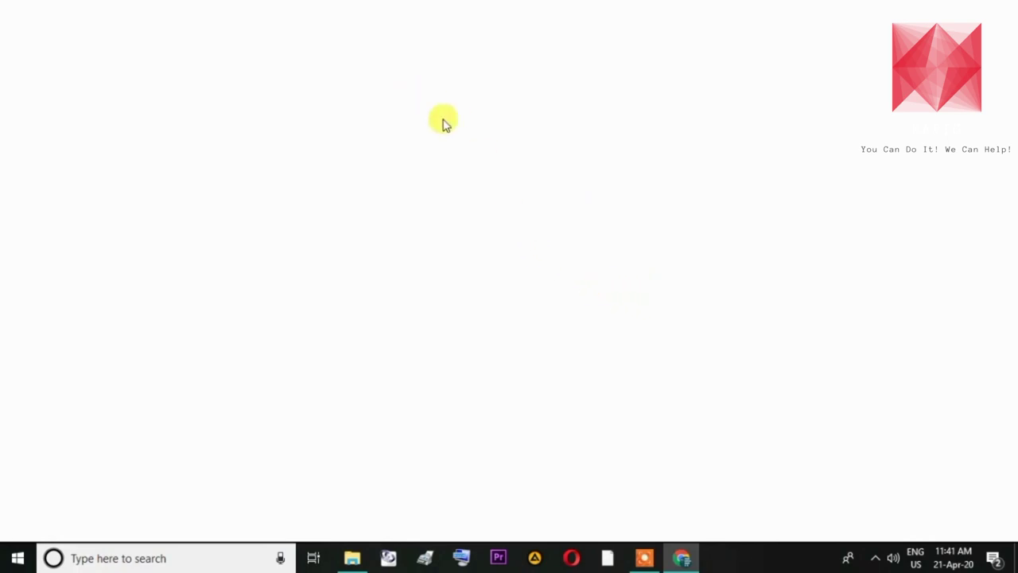
# Open YouTube and go to the signed-in account's own channel page
pyautogui.click(549, 65)
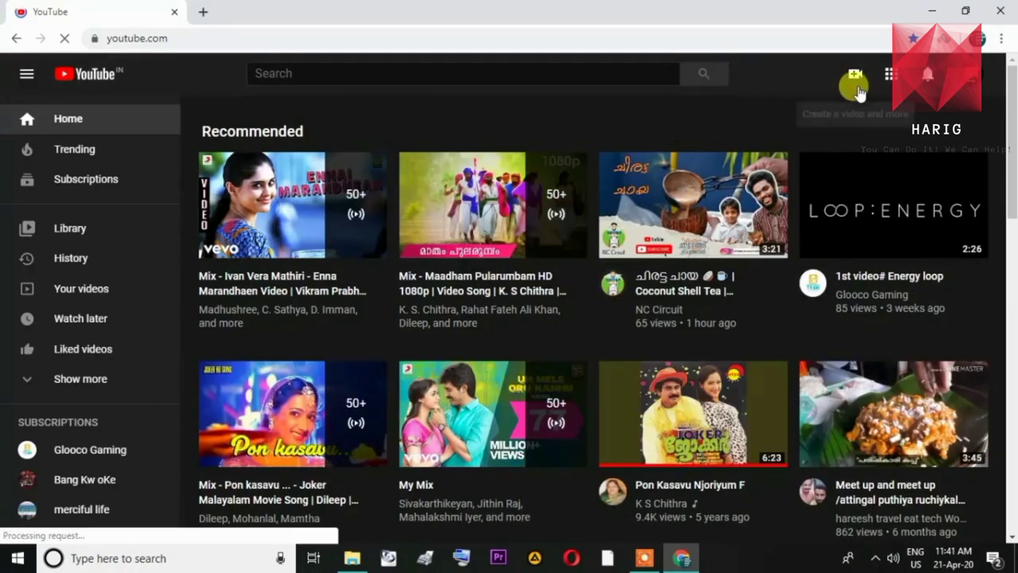
pyautogui.click(974, 73)
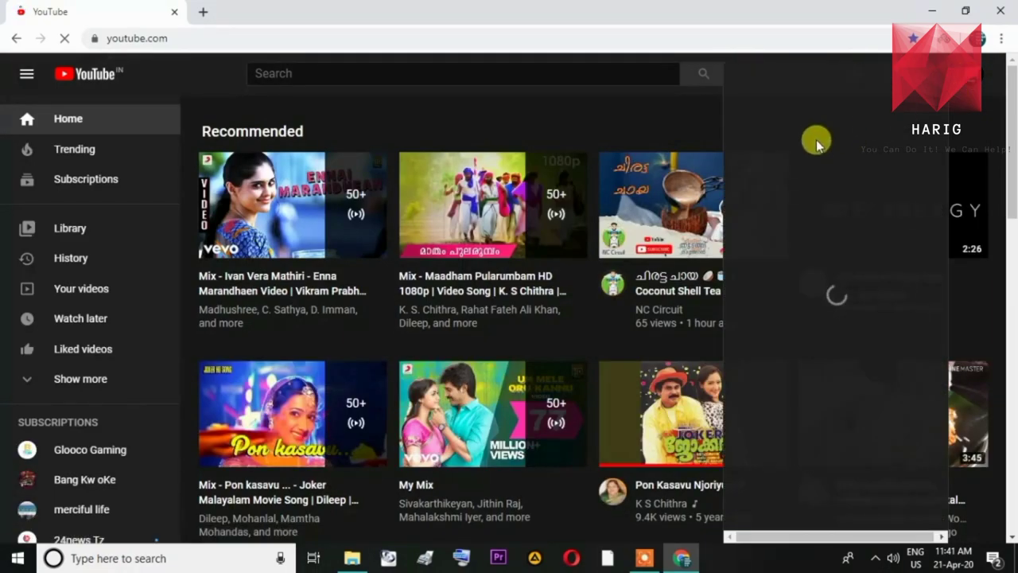
pyautogui.click(770, 159)
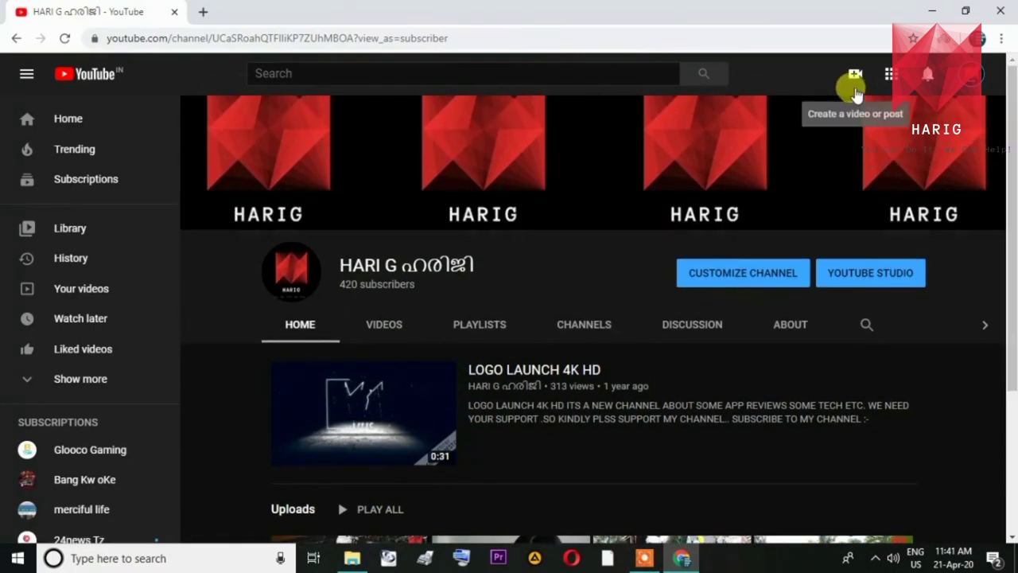
# Start a YouTube video upload and choose qwerty.mp4 from the 4k folder in Downloads
pyautogui.click(853, 77)
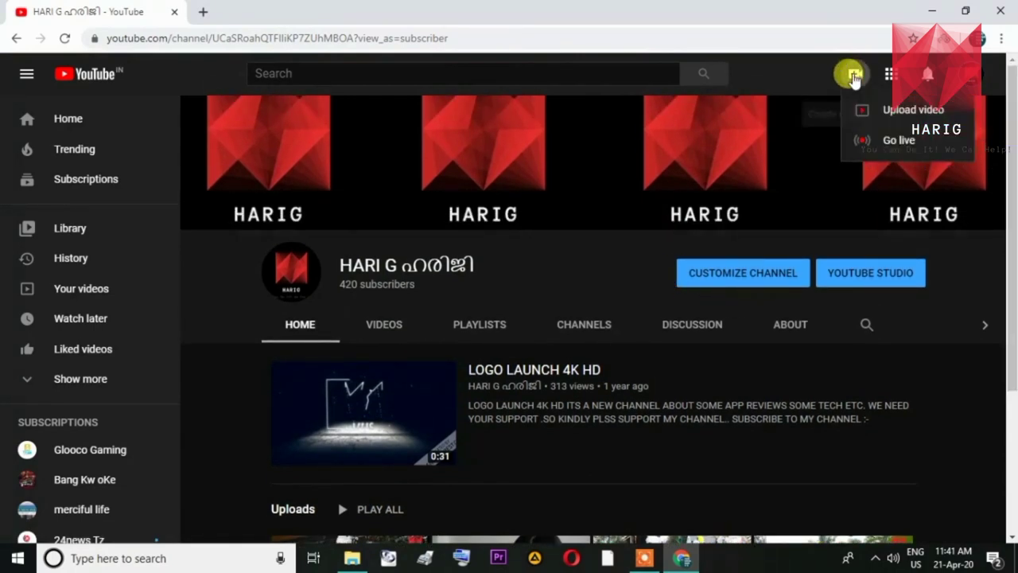
pyautogui.click(900, 113)
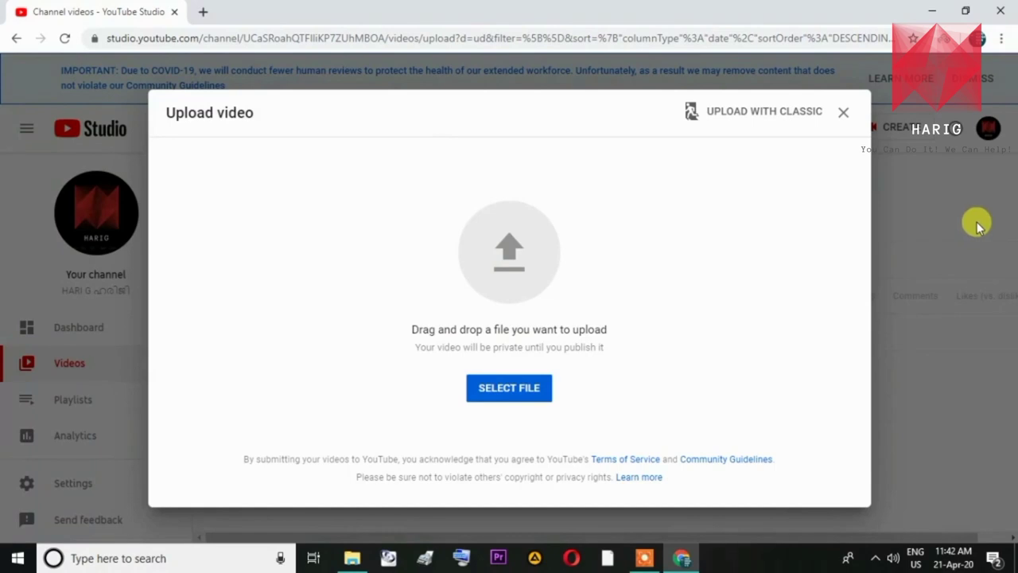
pyautogui.click(504, 389)
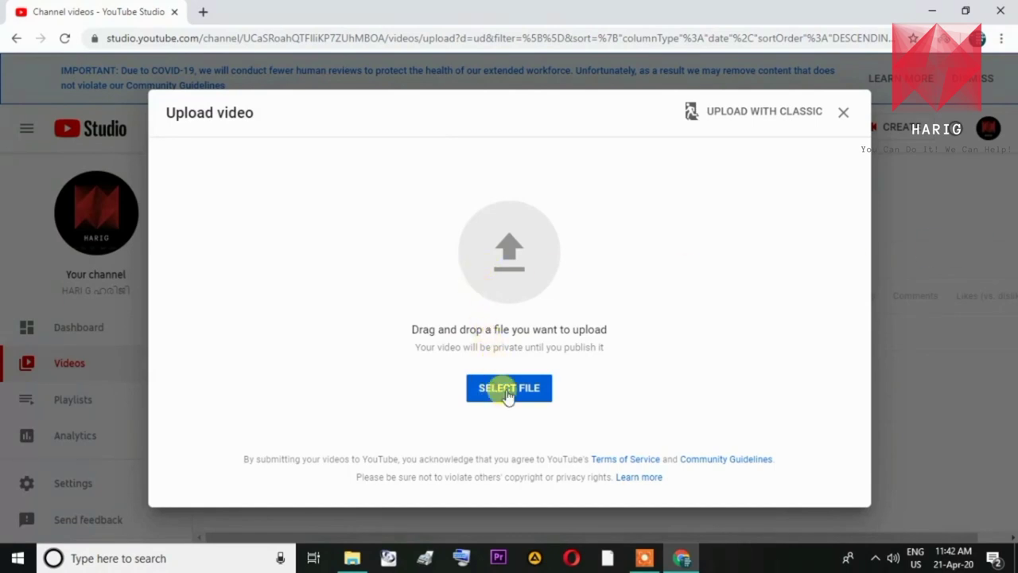
pyautogui.scroll(-5, 291, 313)
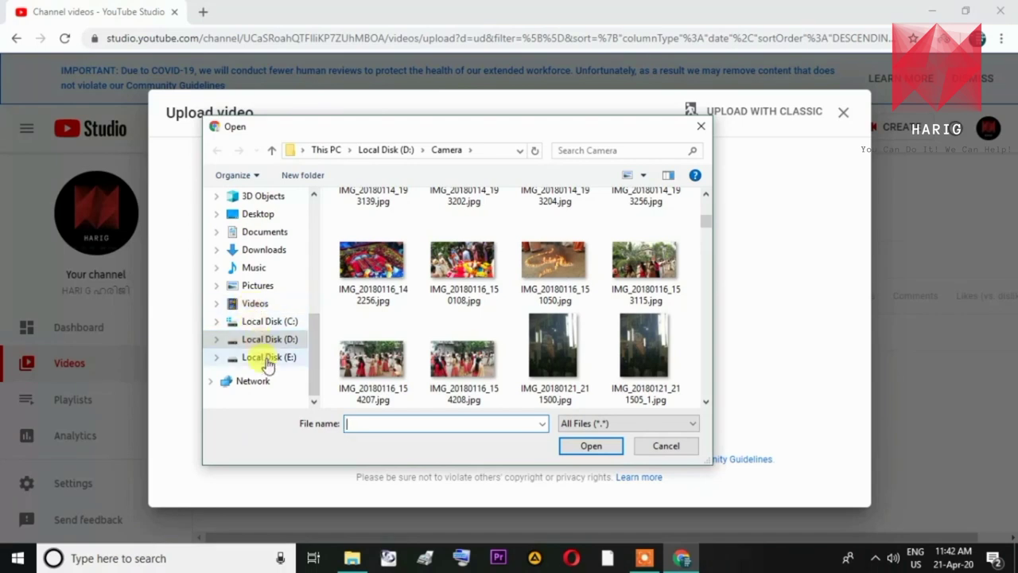
pyautogui.click(272, 256)
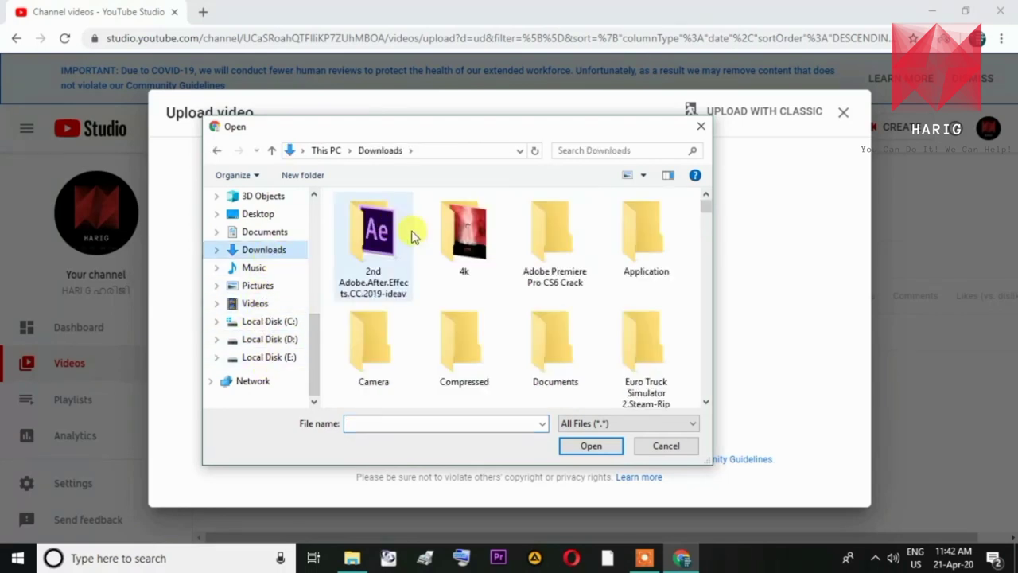
pyautogui.doubleClick(487, 237)
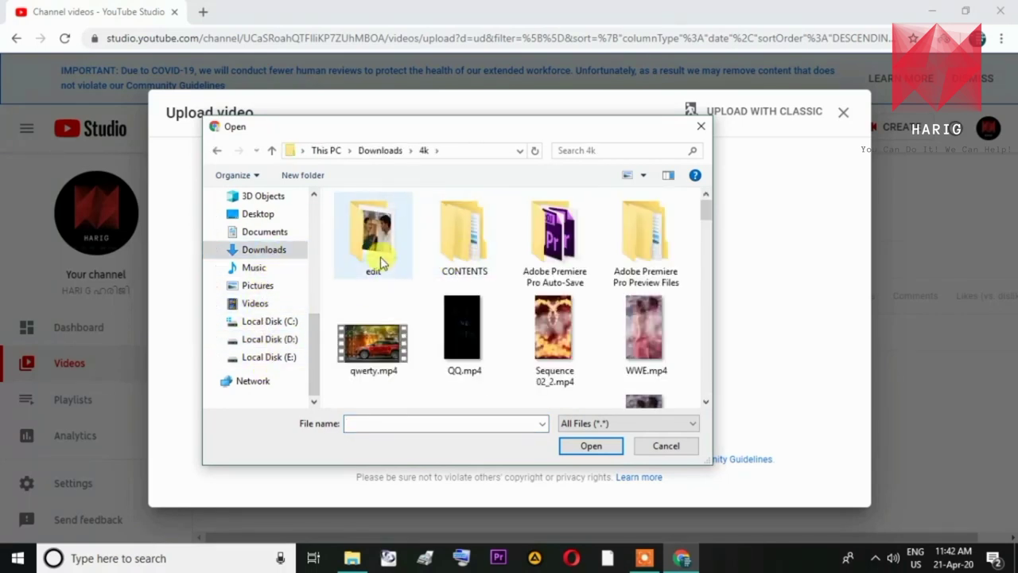
pyautogui.doubleClick(371, 360)
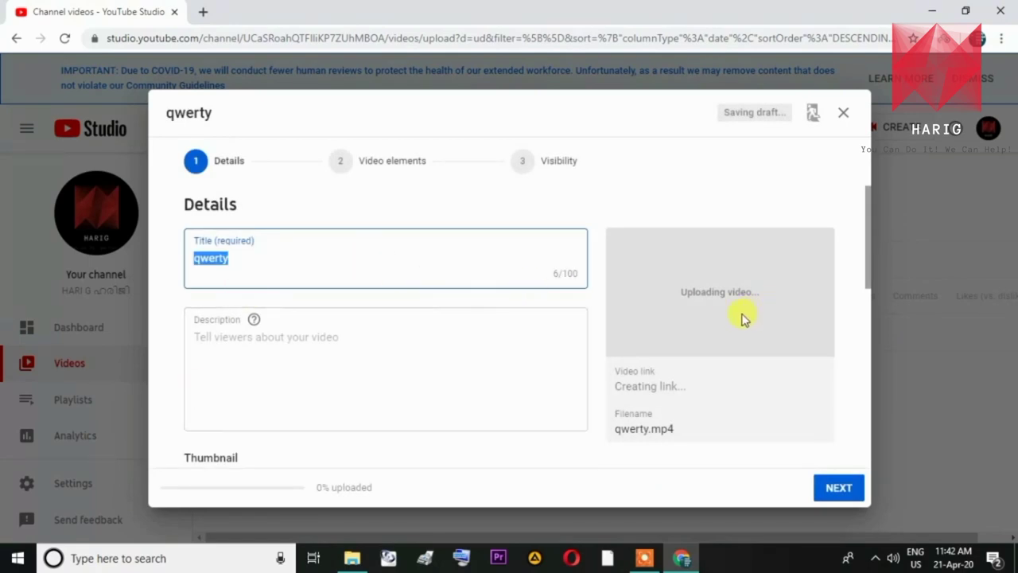
# Clear the default title qwerty from the video's title field
pyautogui.click(245, 263)
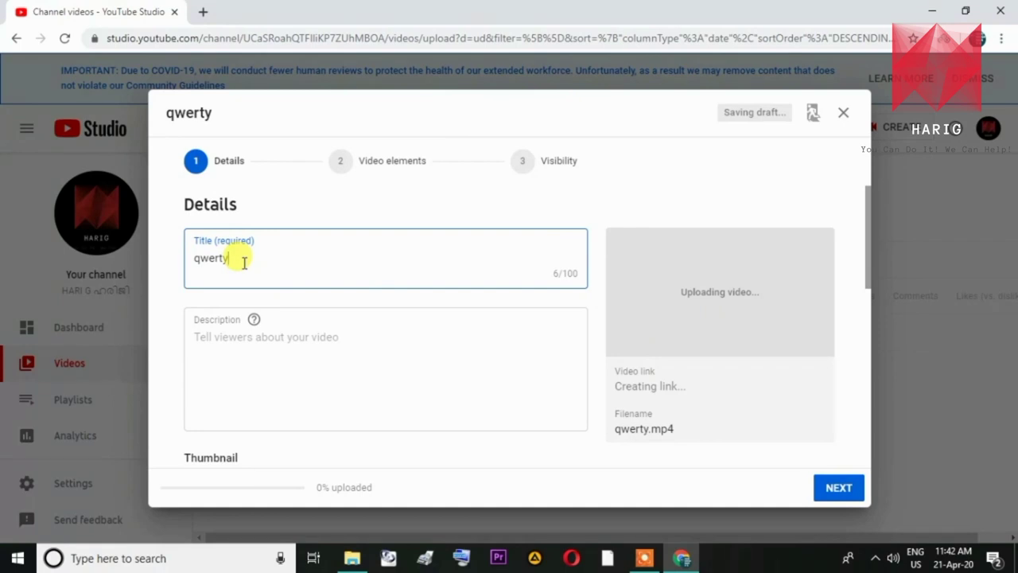
pyautogui.press('BackSpace')
pyautogui.press('BackSpace')
pyautogui.press('BackSpace')
pyautogui.press('BackSpace')
pyautogui.press('BackSpace')
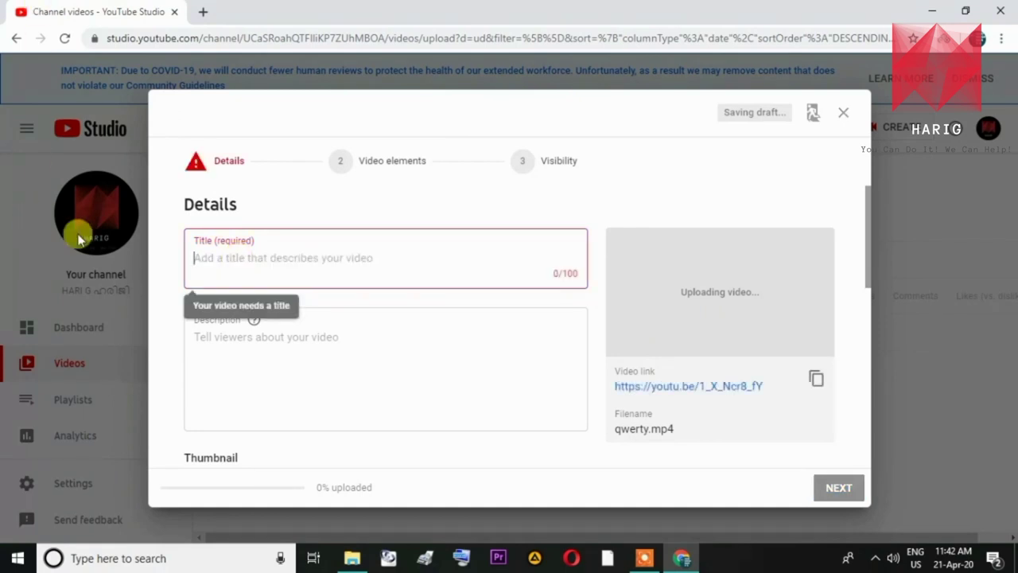
# Look over the description, thumbnail and playlist options in the upload details form, then return to the title
pyautogui.click(249, 341)
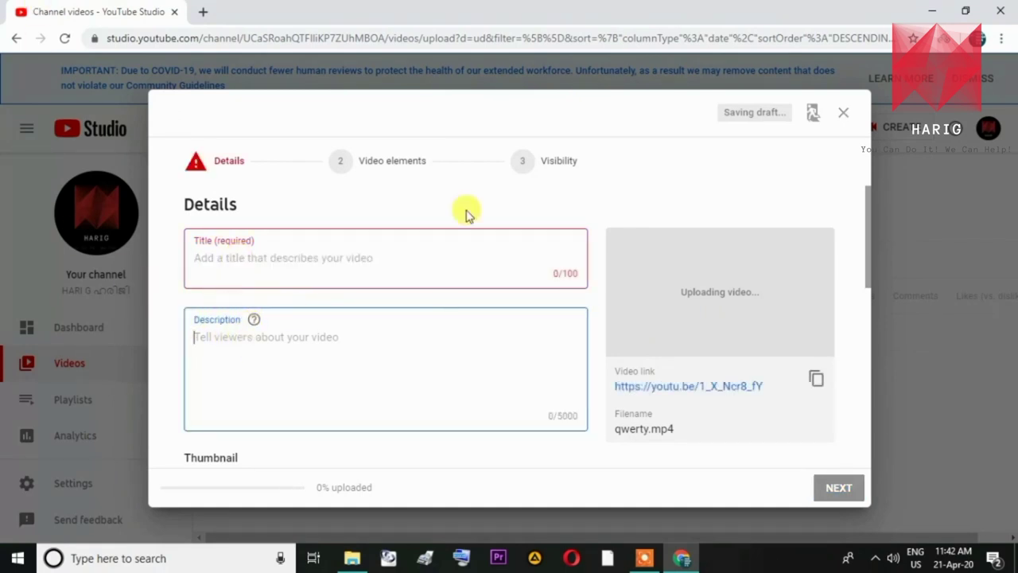
pyautogui.moveTo(867, 234); pyautogui.dragTo(867, 314)
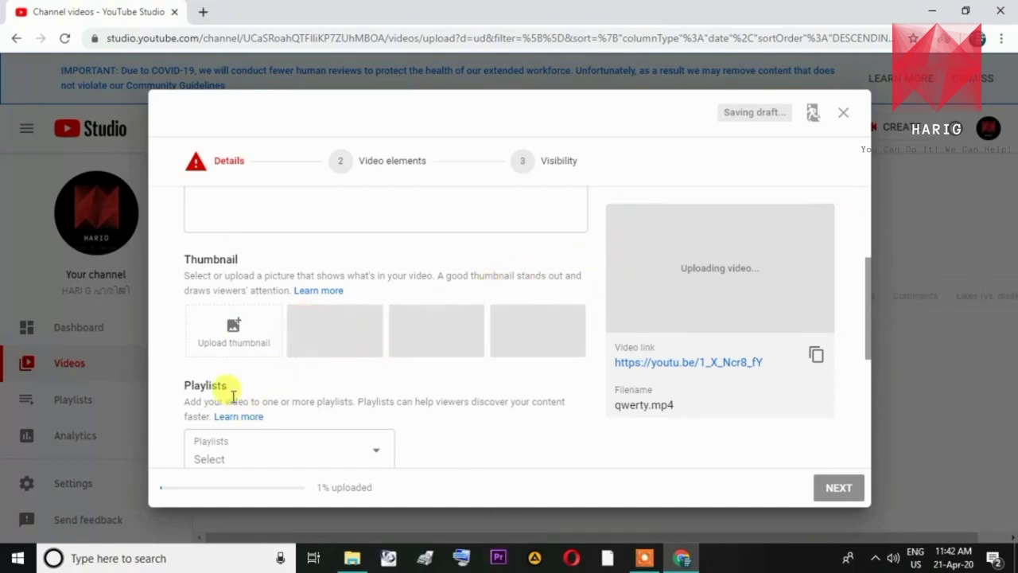
pyautogui.scroll(-1, 877, 353)
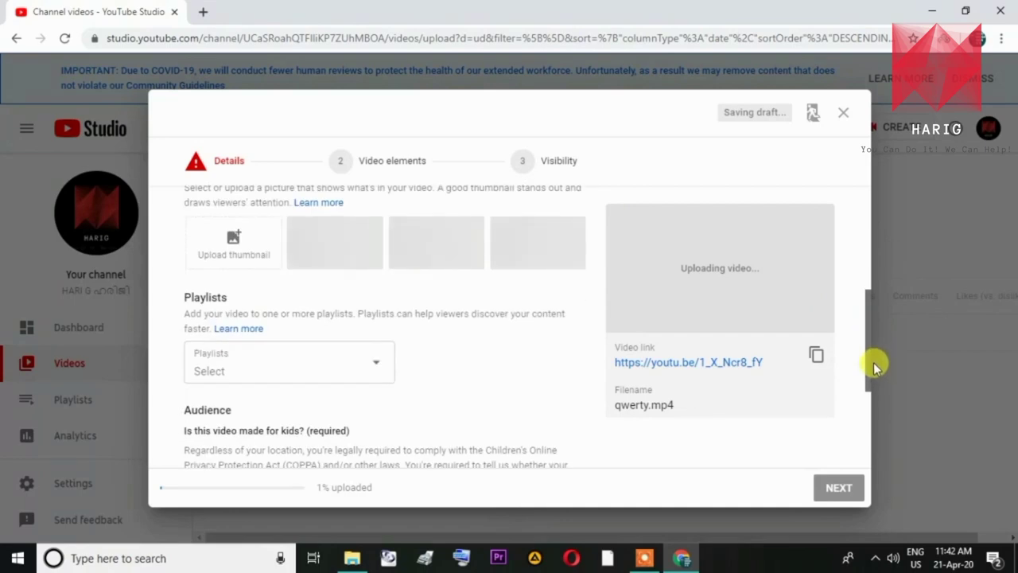
pyautogui.click(334, 366)
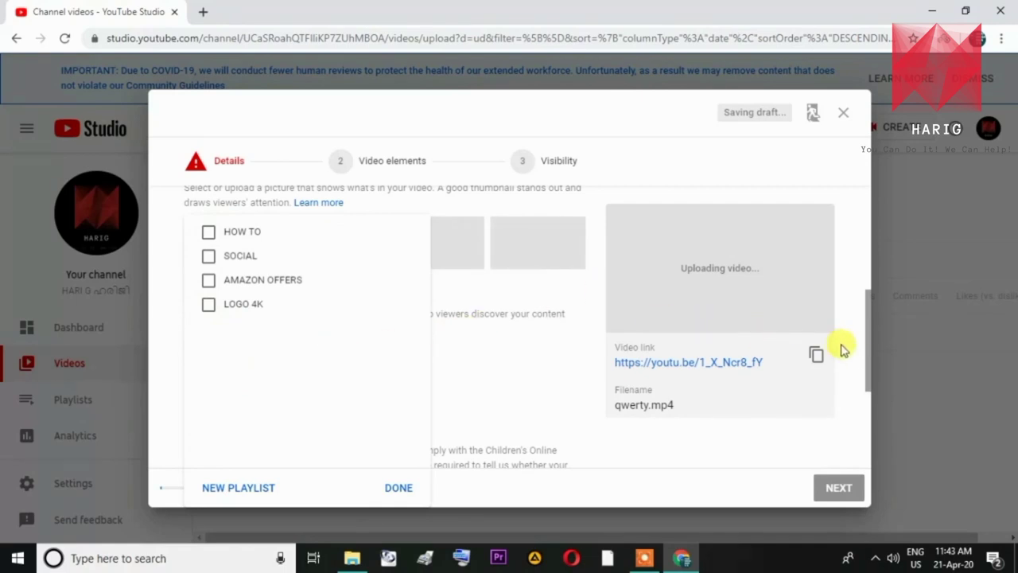
pyautogui.click(412, 168)
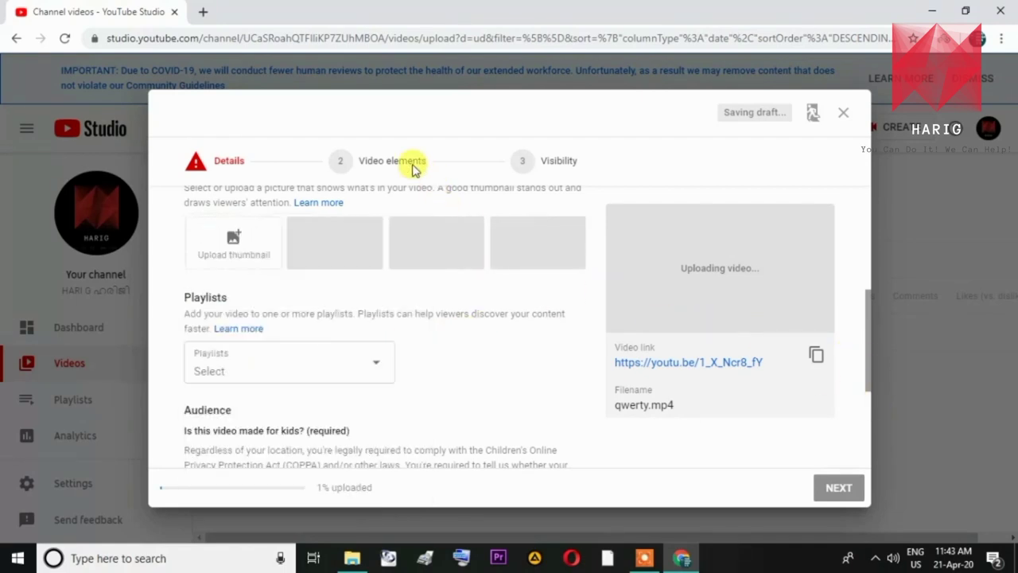
pyautogui.scroll(4, 322, 179)
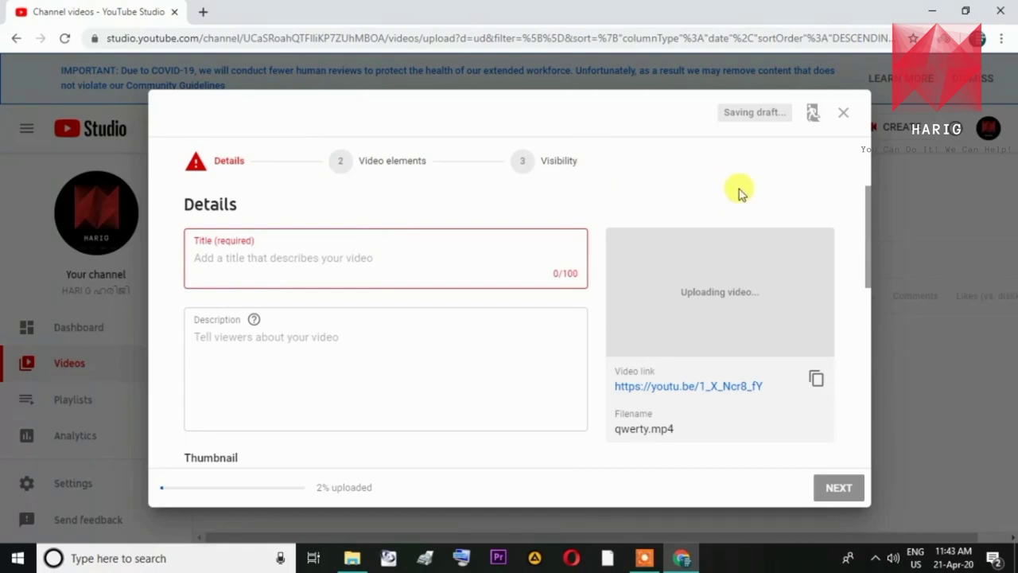
pyautogui.moveTo(868, 261); pyautogui.dragTo(882, 221)
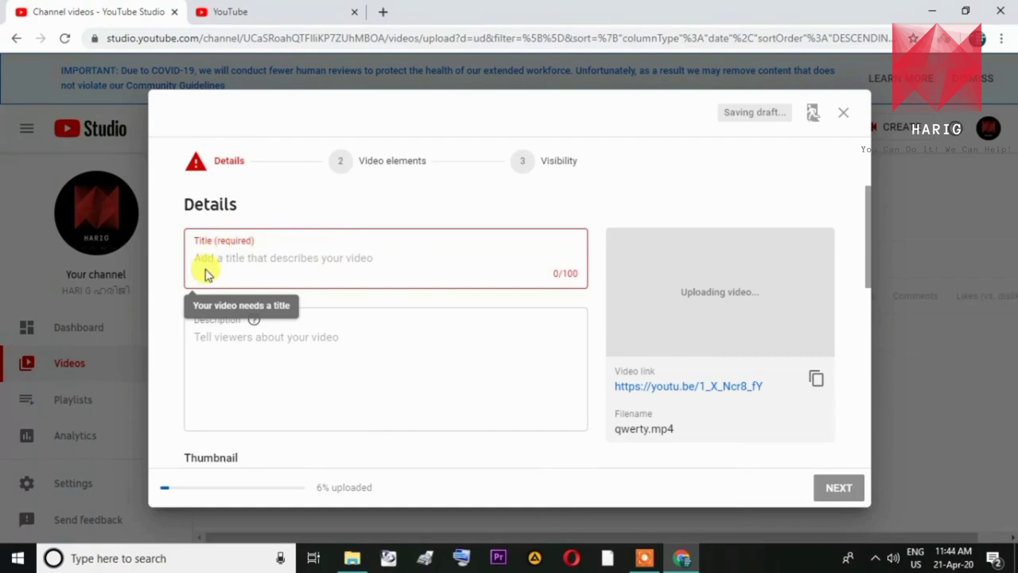
# In the other YouTube tab, compose the search phrase "how to create subscribe button or subscribe link on youtube" with help from the suggestions
pyautogui.click(235, 11)
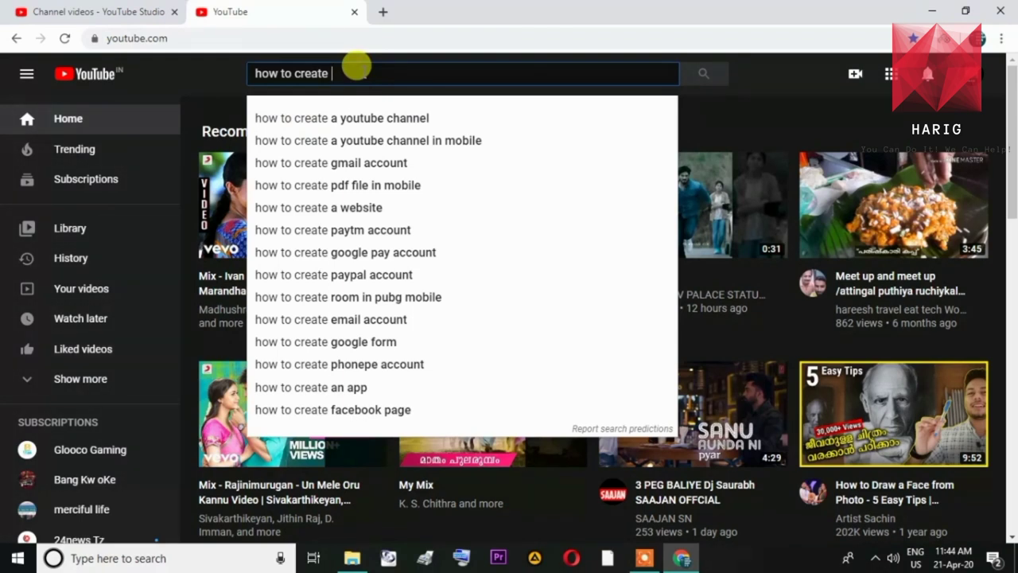
pyautogui.write('s')
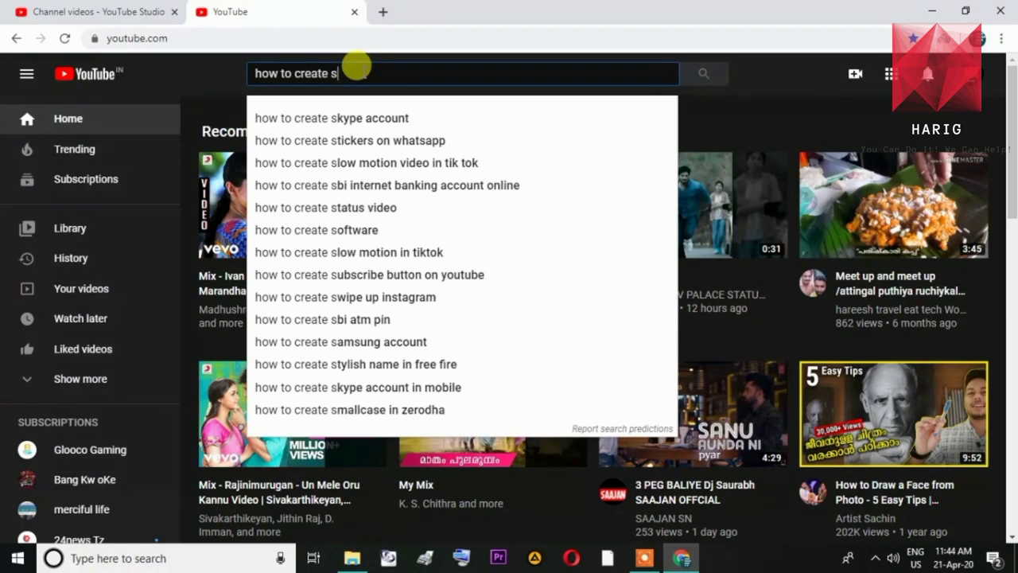
pyautogui.write('u')
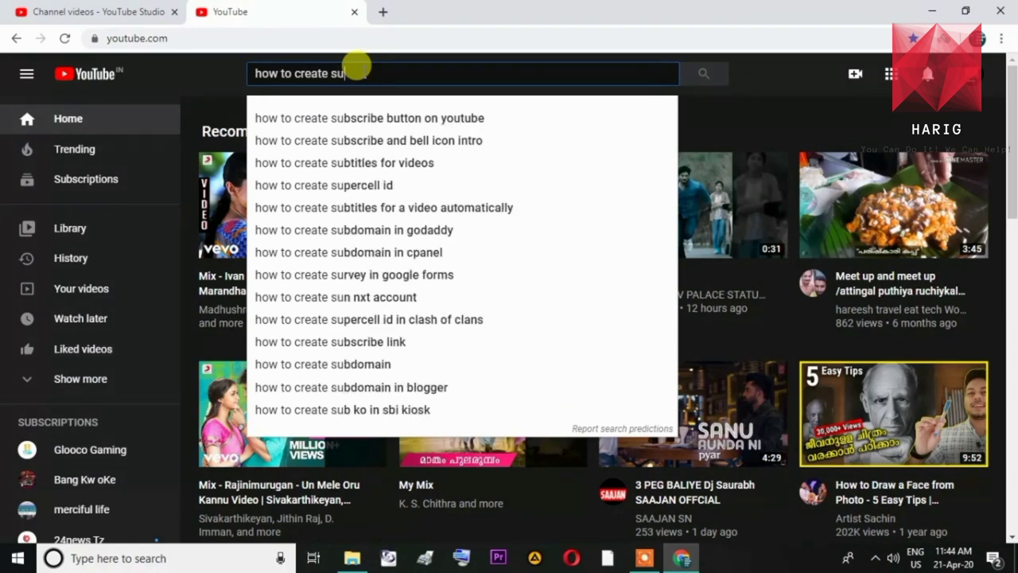
pyautogui.press('Down')
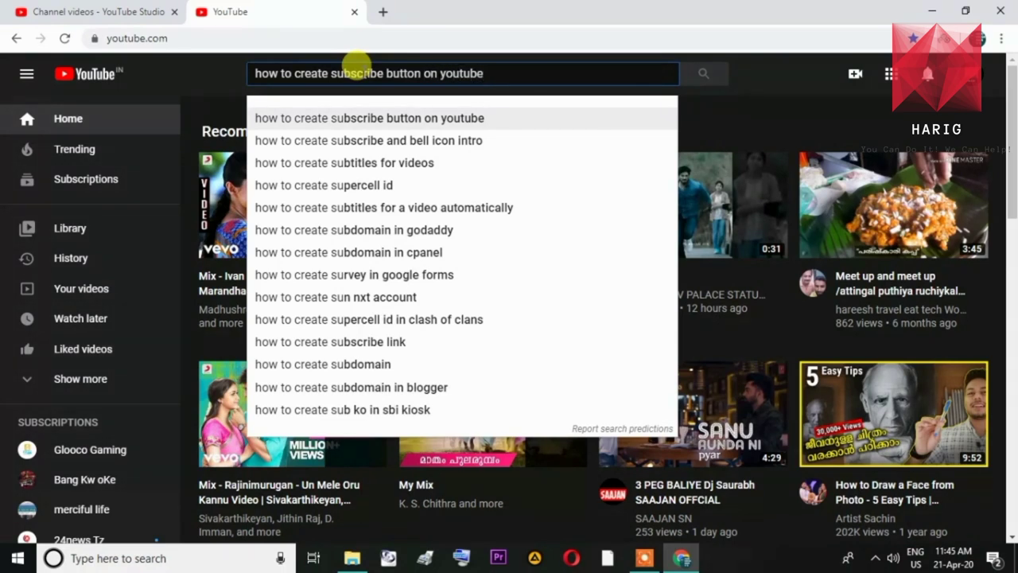
pyautogui.write('or ')
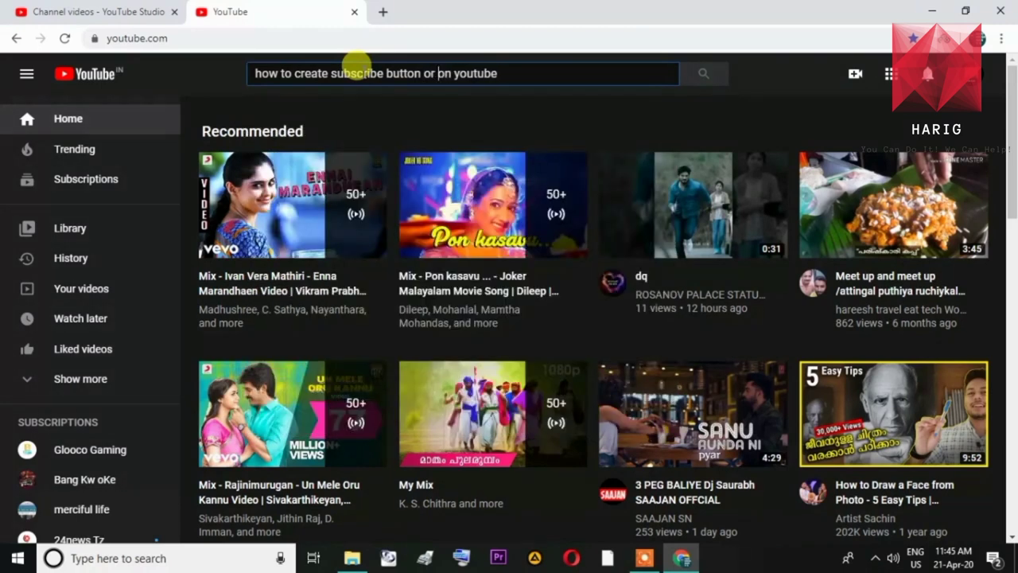
pyautogui.write('sub')
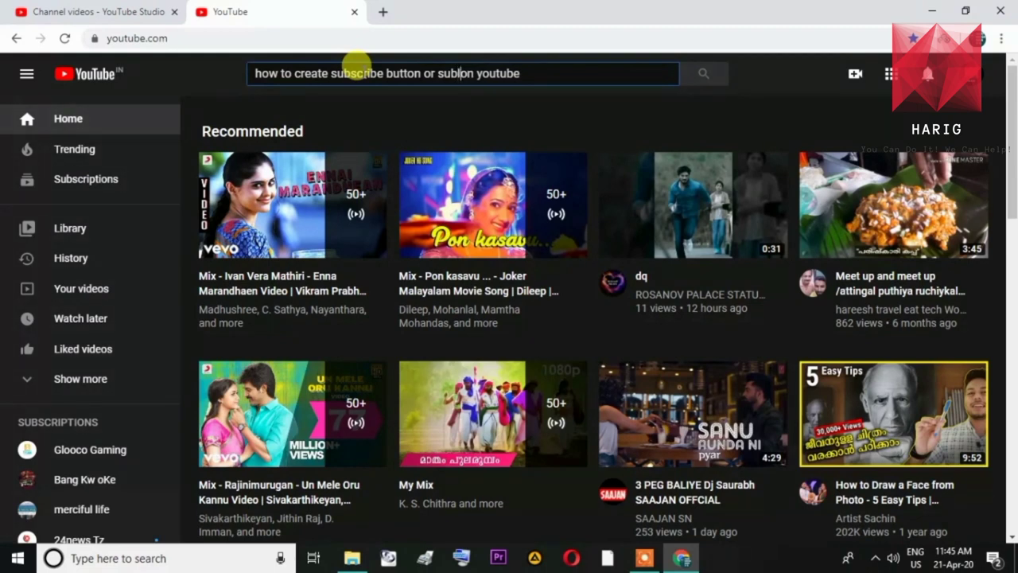
pyautogui.write('scribe ')
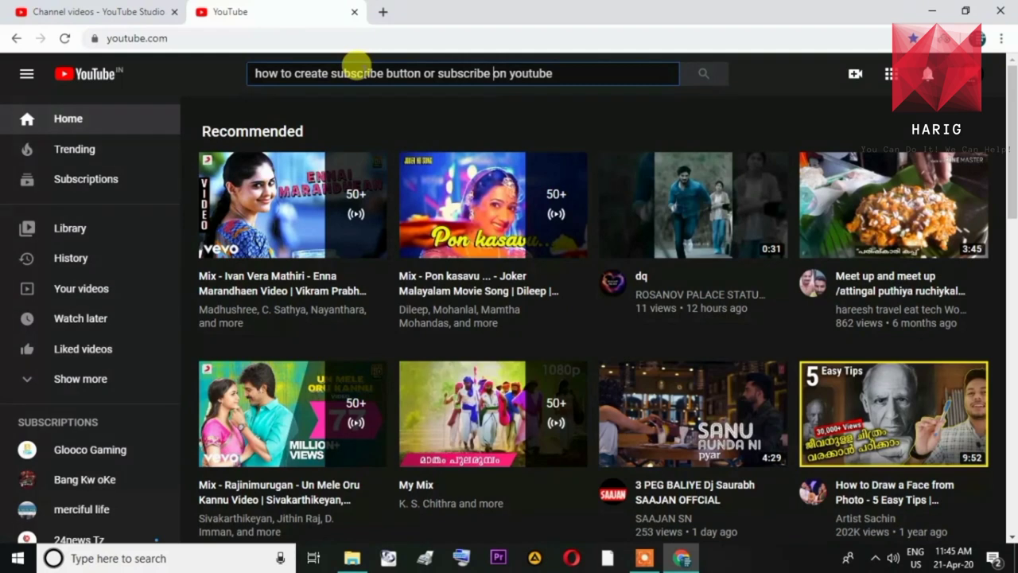
pyautogui.write('link')
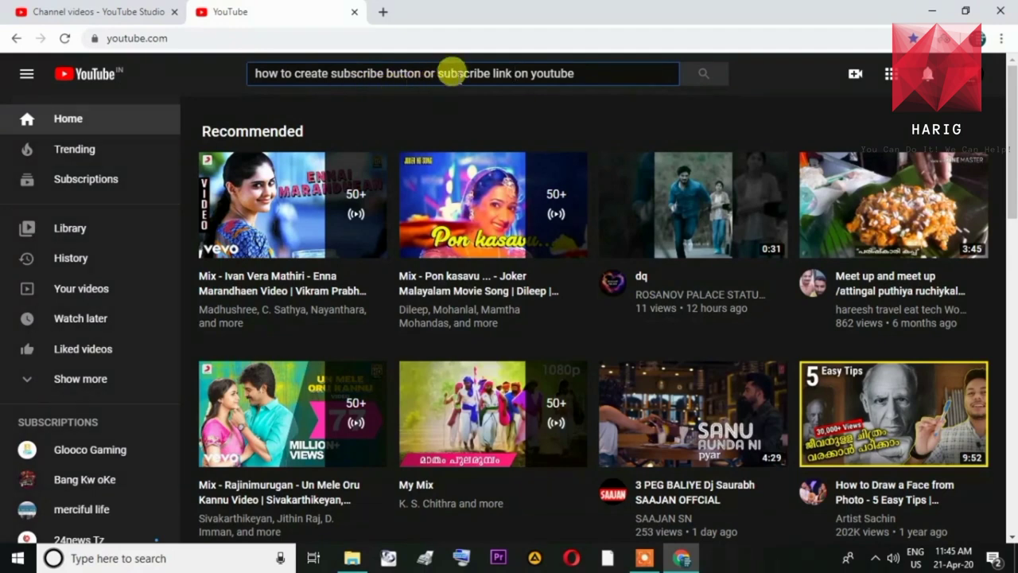
# Copy the whole search phrase and paste it as the video title in the YouTube Studio upload form
pyautogui.moveTo(586, 70); pyautogui.dragTo(280, 63)
pyautogui.rightClick(282, 68)
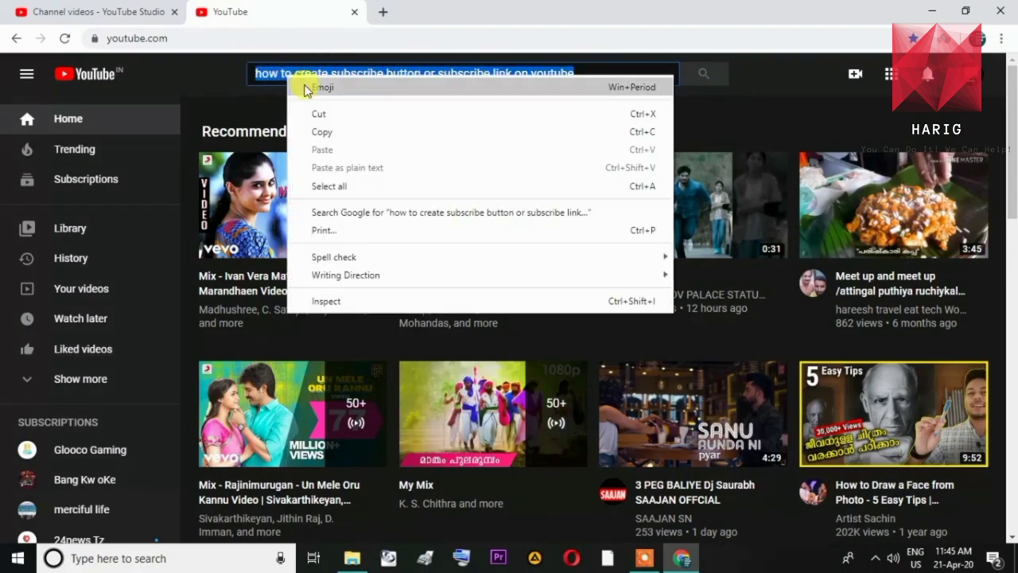
pyautogui.click(325, 131)
pyautogui.click(101, 11)
pyautogui.click(279, 257)
pyautogui.rightClick(280, 262)
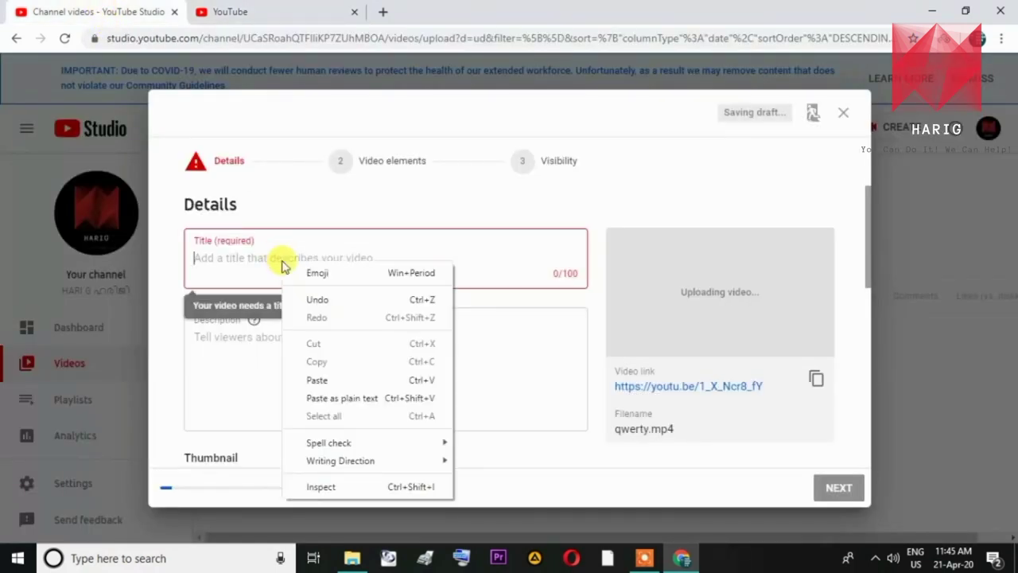
pyautogui.click(306, 380)
# Capitalize the title's first letter and append "? #HARIG" to its end
pyautogui.click(199, 257)
pyautogui.press('BackSpace')
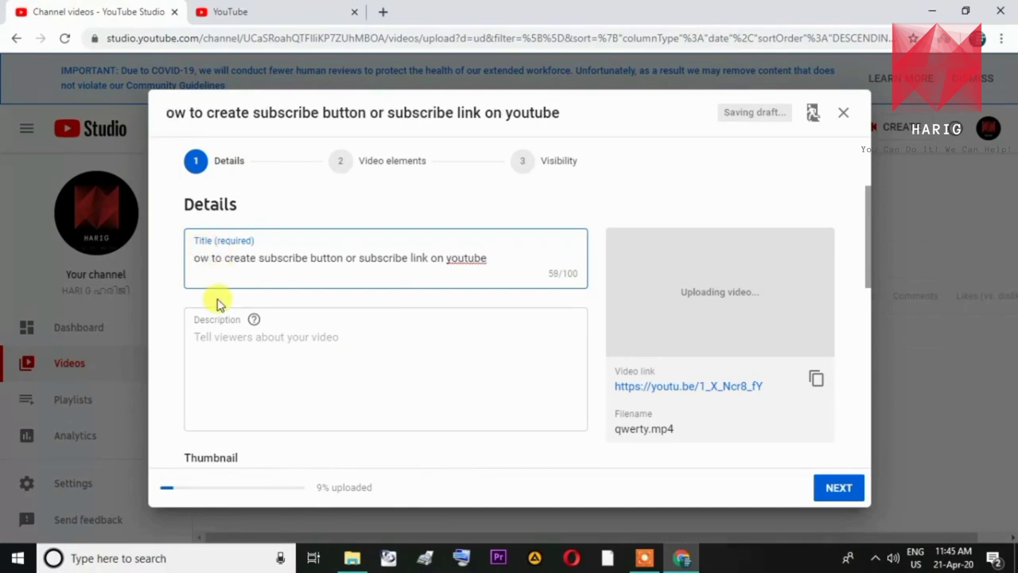
pyautogui.write('H')
pyautogui.click(509, 257)
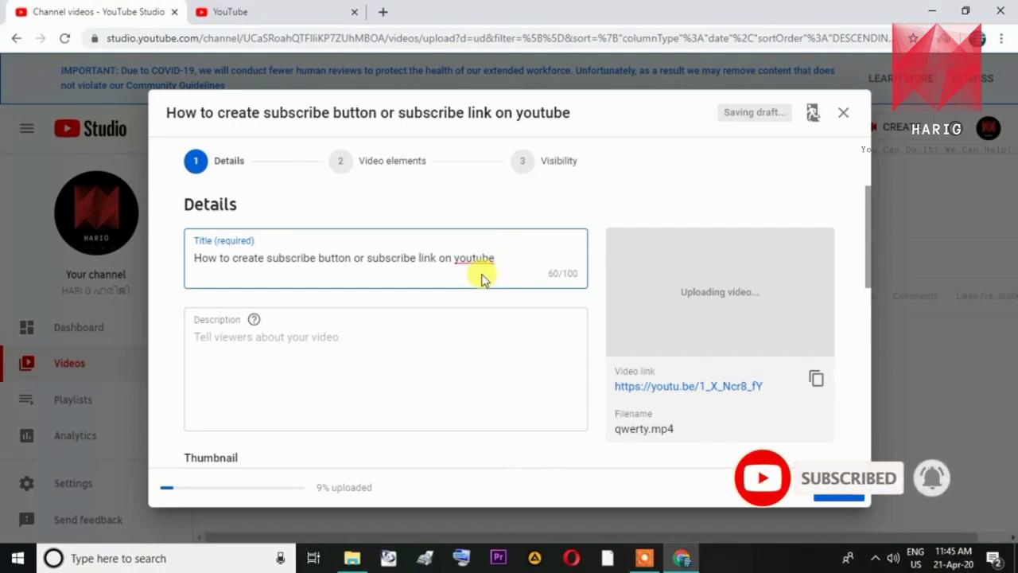
pyautogui.write('?')
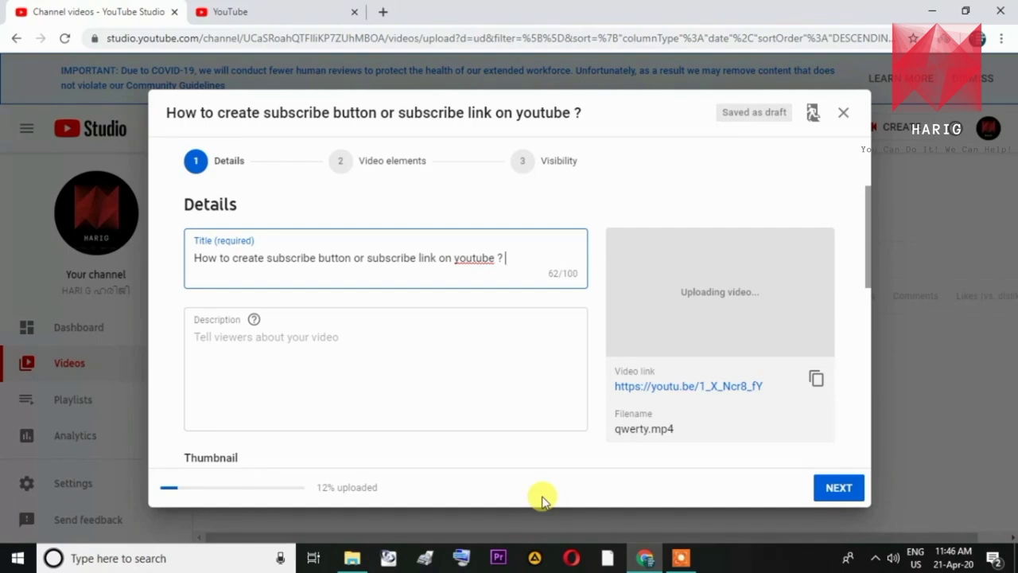
pyautogui.write('3')
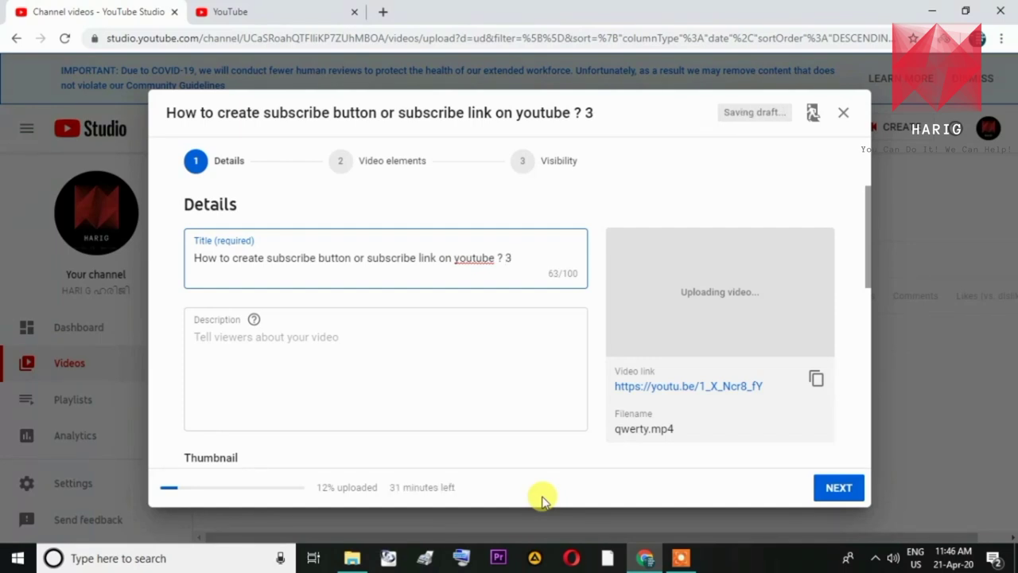
pyautogui.press('BackSpace')
pyautogui.write('#HARIG')
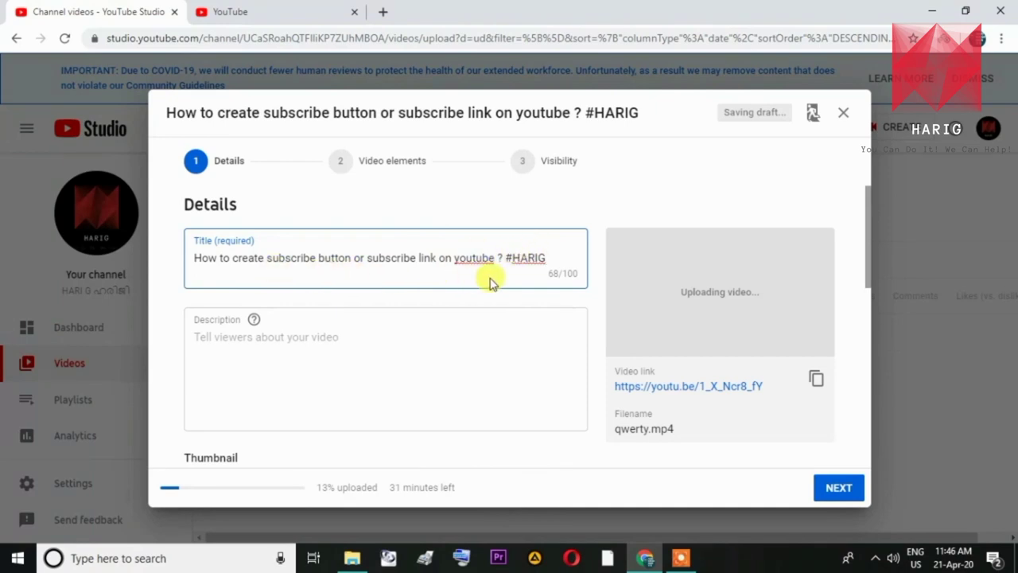
# Copy the full title into the video description and start a new line below it
pyautogui.click(256, 333)
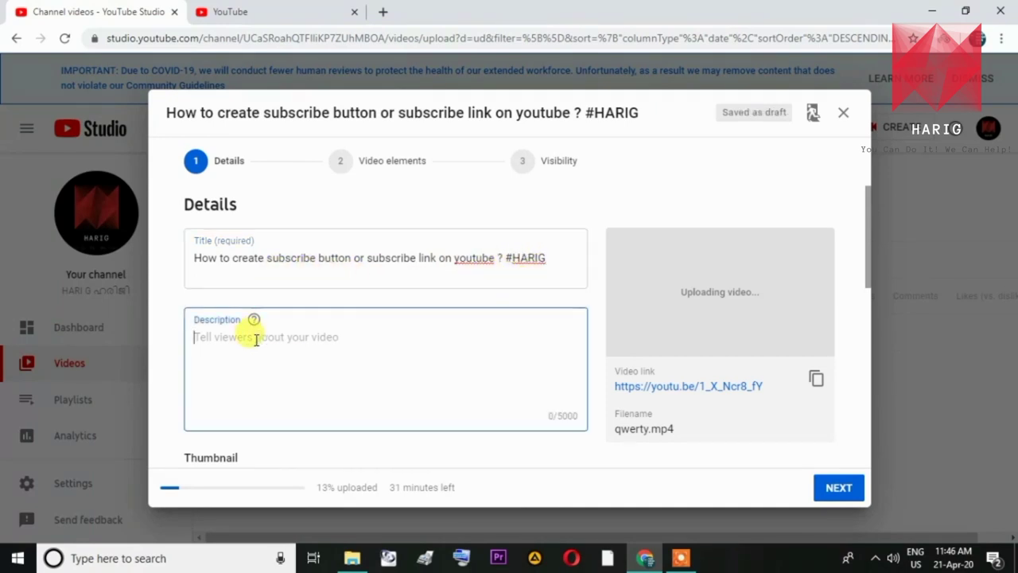
pyautogui.moveTo(204, 258); pyautogui.dragTo(557, 255)
pyautogui.rightClick(492, 259)
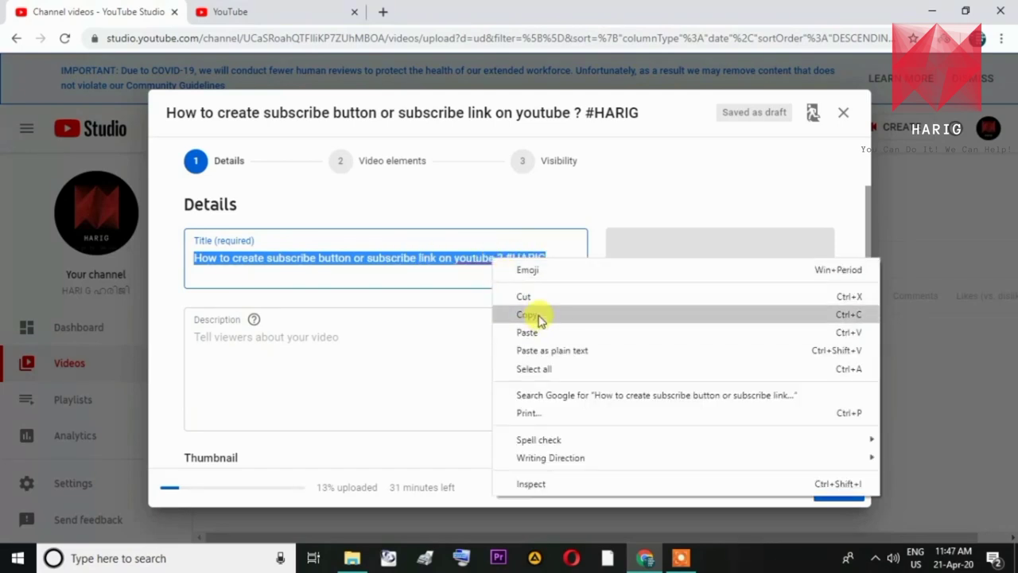
pyautogui.click(527, 318)
pyautogui.click(344, 336)
pyautogui.rightClick(346, 339)
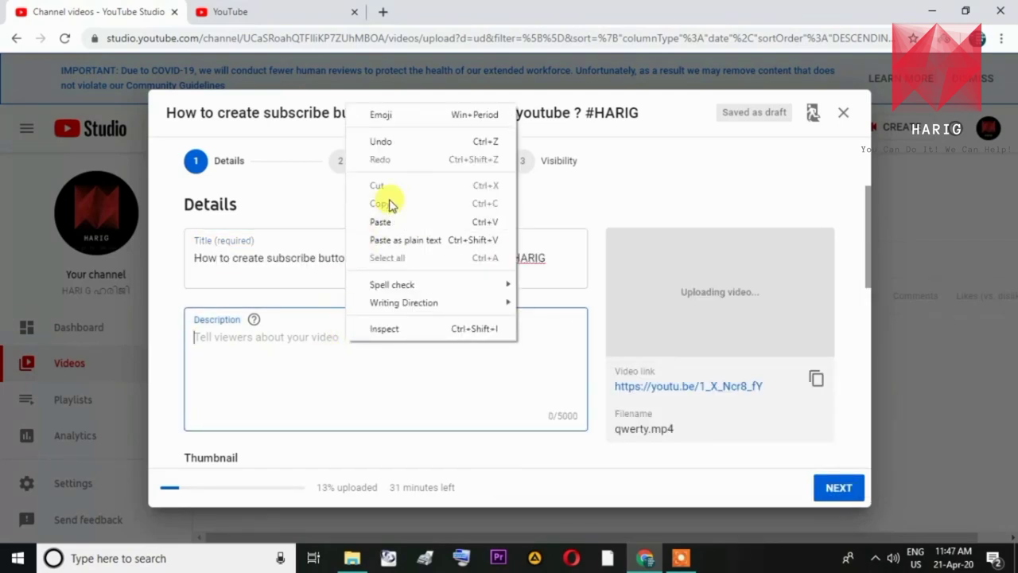
pyautogui.click(380, 222)
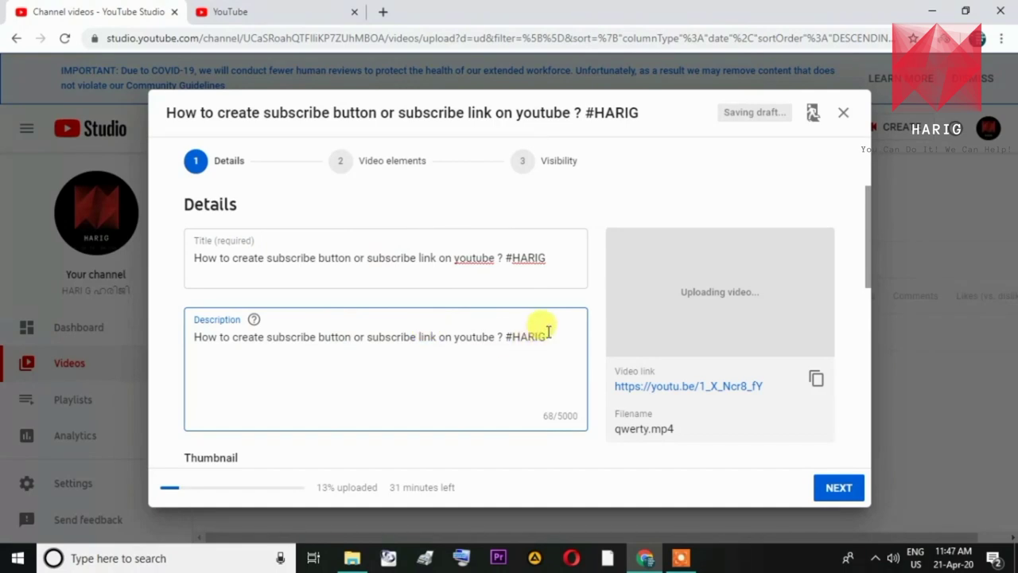
pyautogui.press('Return')
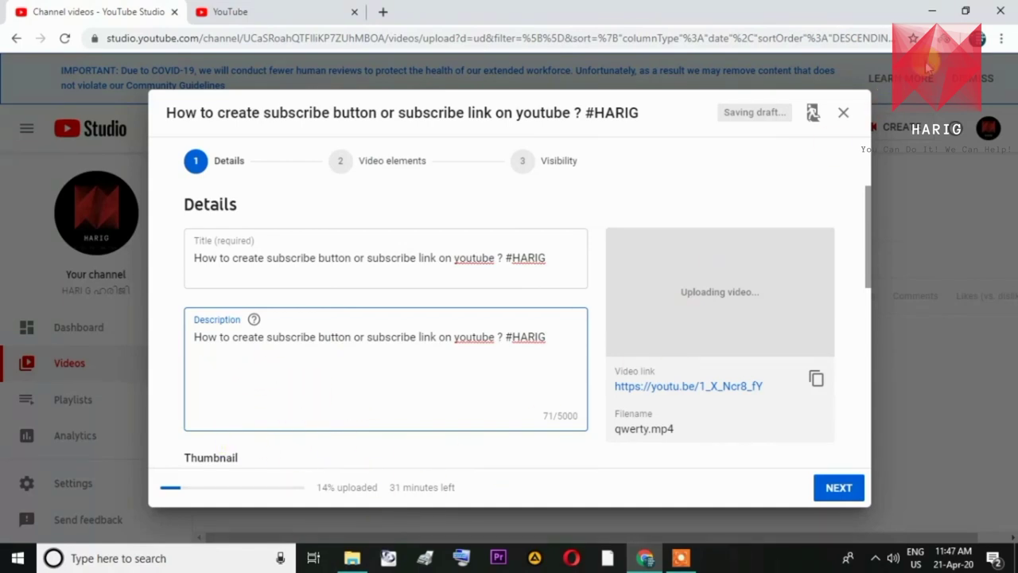
# Shrink the Chrome window, minimize the 4k folder window, move Chrome aside, and open youtube.txt from the desktop
pyautogui.click(965, 11)
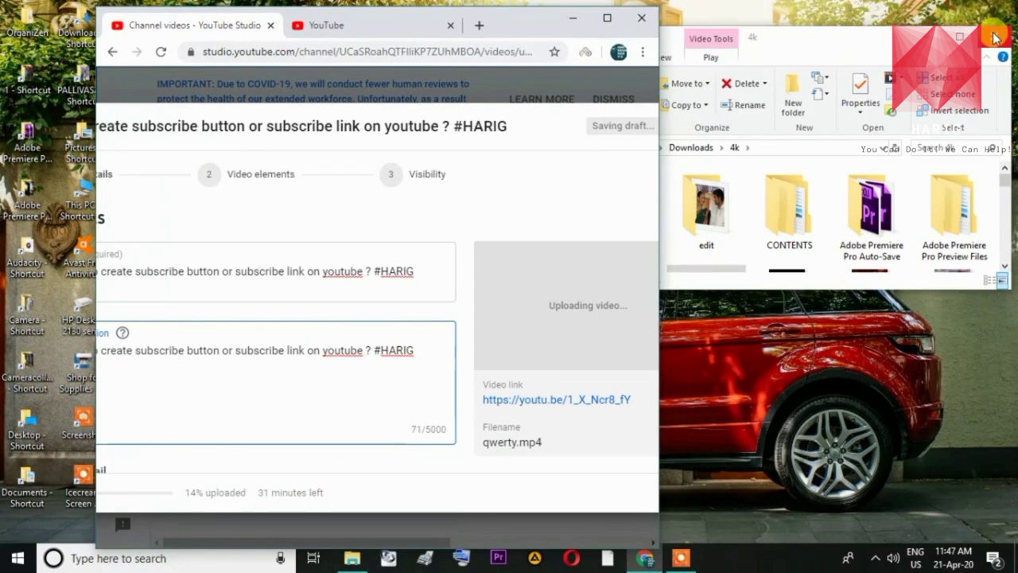
pyautogui.click(925, 37)
pyautogui.moveTo(499, 26); pyautogui.dragTo(939, 90)
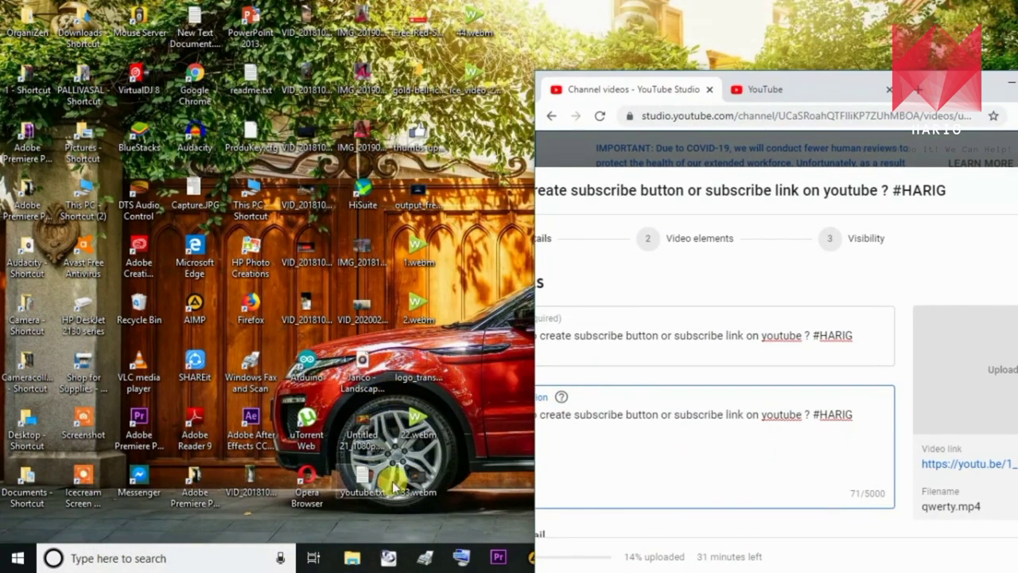
pyautogui.click(358, 495)
pyautogui.doubleClick(358, 495)
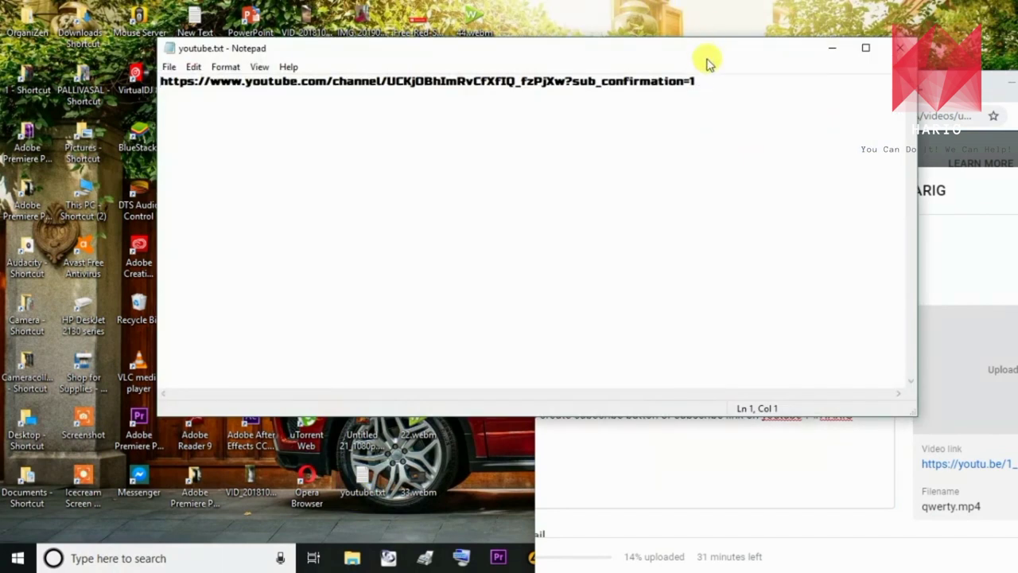
# Copy the channel's subscribe-confirmation link from youtube.txt, close Notepad, and move the Chrome window back into view
pyautogui.moveTo(700, 81); pyautogui.dragTo(135, 80)
pyautogui.rightClick(191, 90)
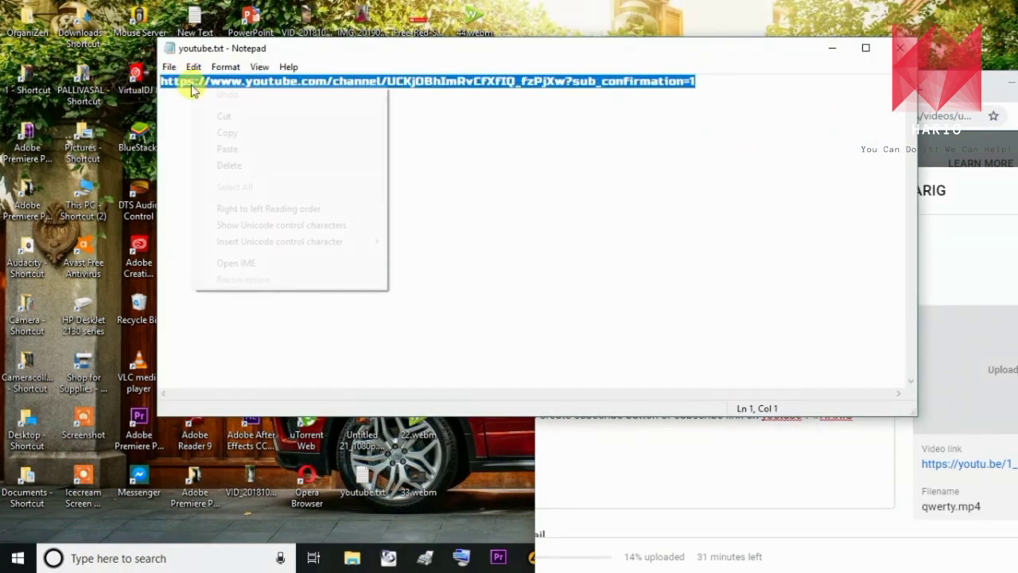
pyautogui.click(275, 133)
pyautogui.click(899, 48)
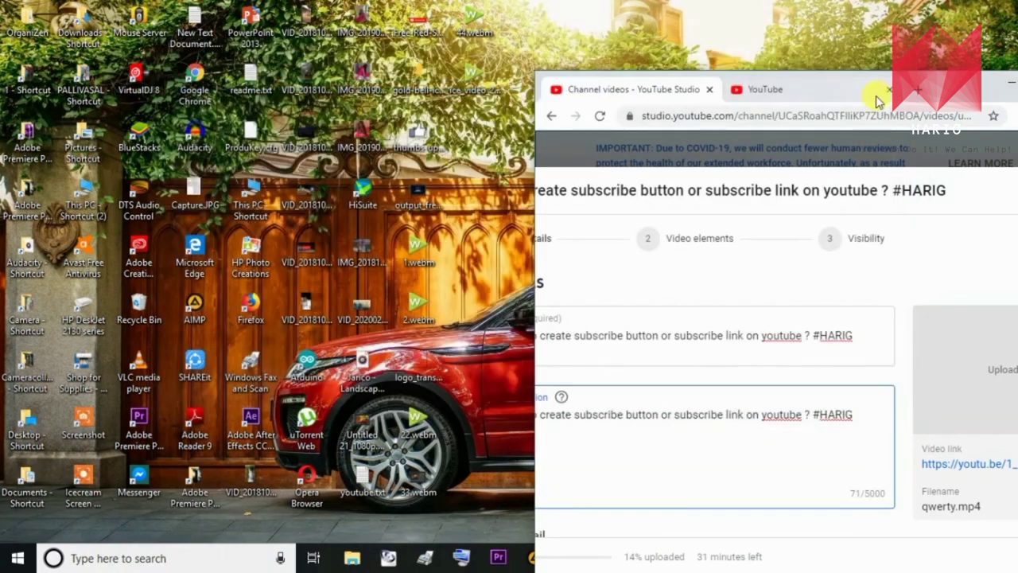
pyautogui.moveTo(923, 89); pyautogui.dragTo(652, 78)
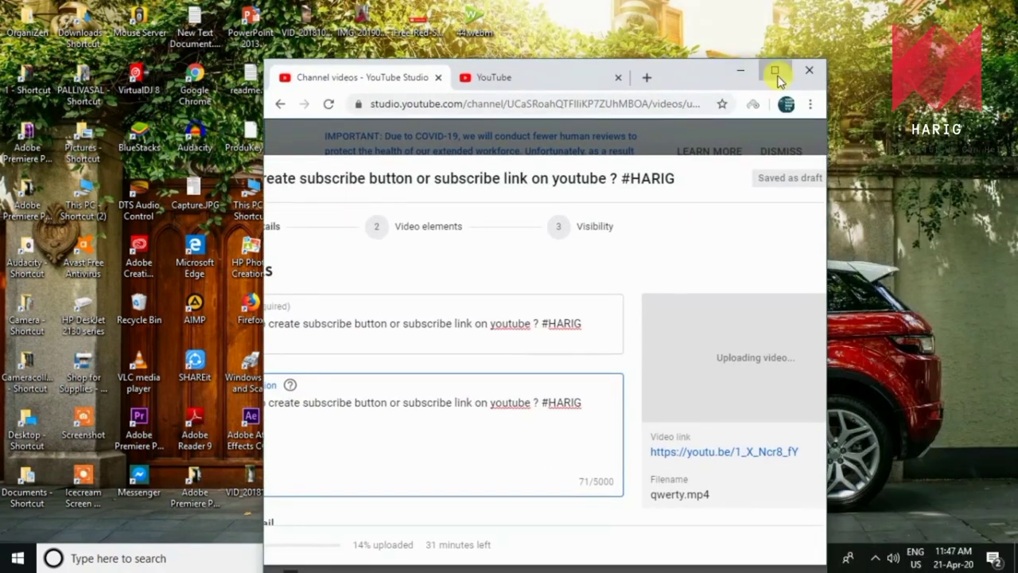
# Maximize the Chrome window and paste the copied subscribe-confirmation link into the description, leaving a blank line below the title text
pyautogui.click(778, 78)
pyautogui.rightClick(220, 385)
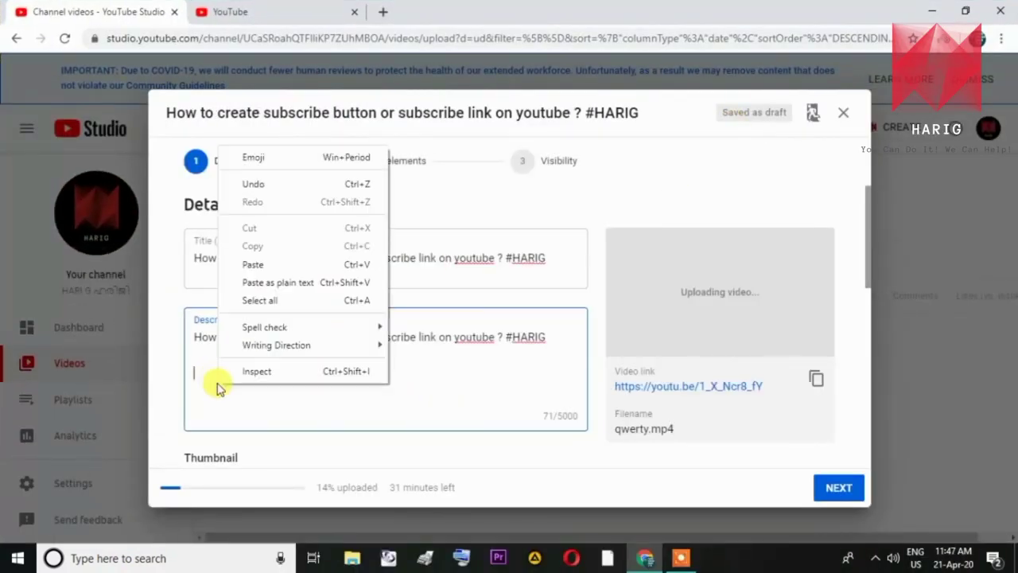
pyautogui.click(264, 270)
pyautogui.click(199, 356)
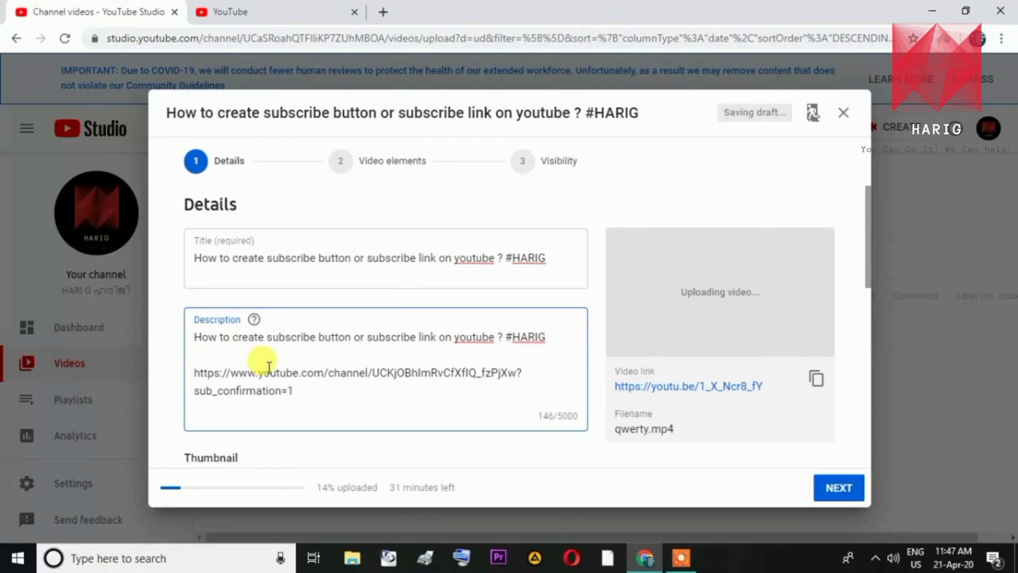
pyautogui.press('BackSpace')
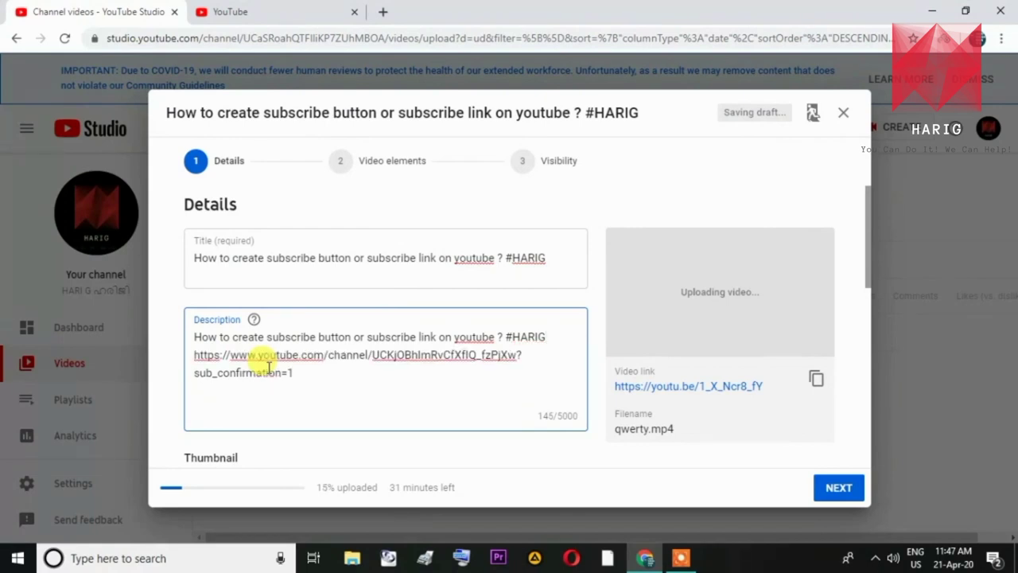
pyautogui.press('Return')
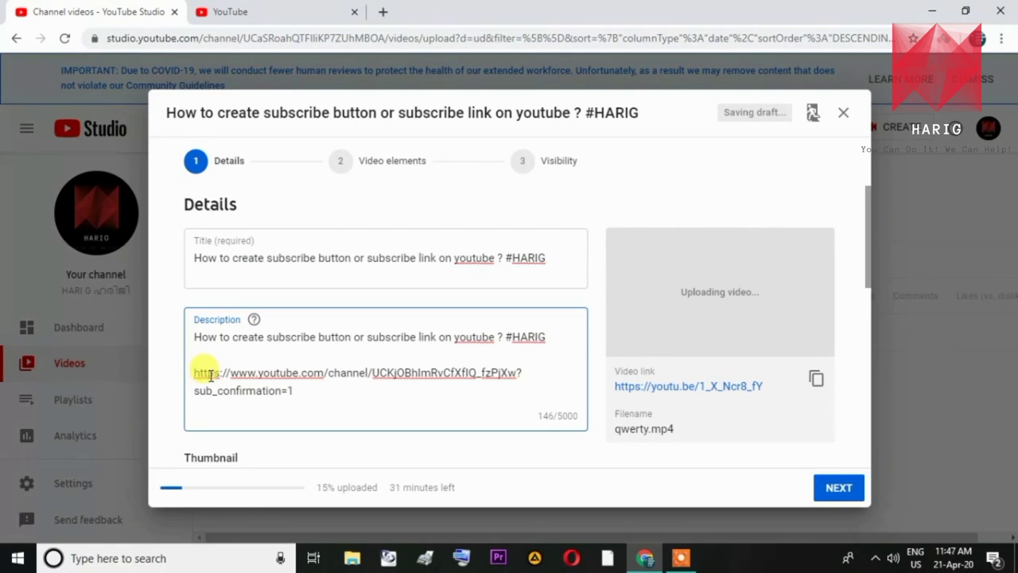
# Insert the heading "SUBSCRIBE MY CHANNEL" before the subscribe link in the description
pyautogui.write('SU')
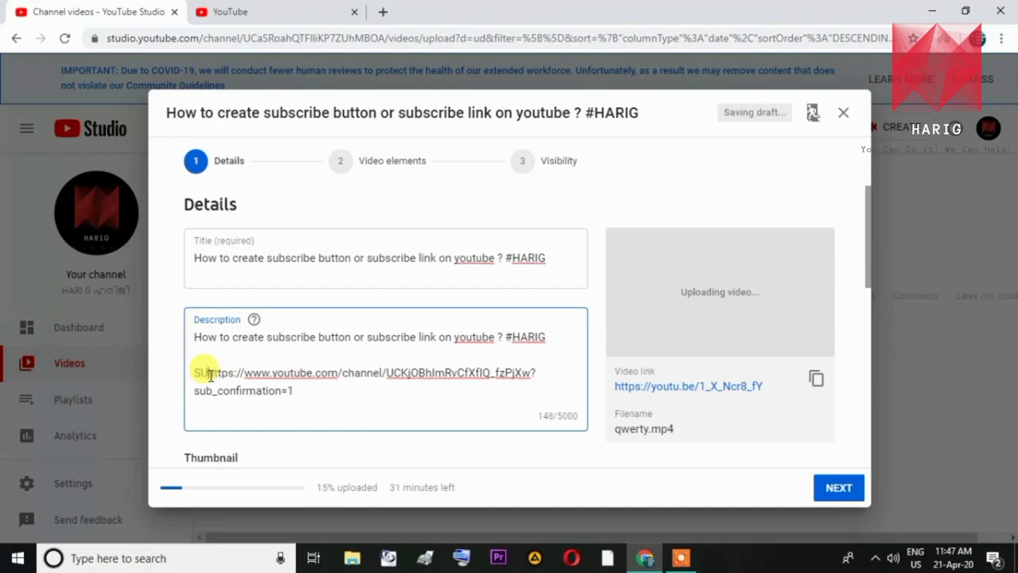
pyautogui.write('BSCRI')
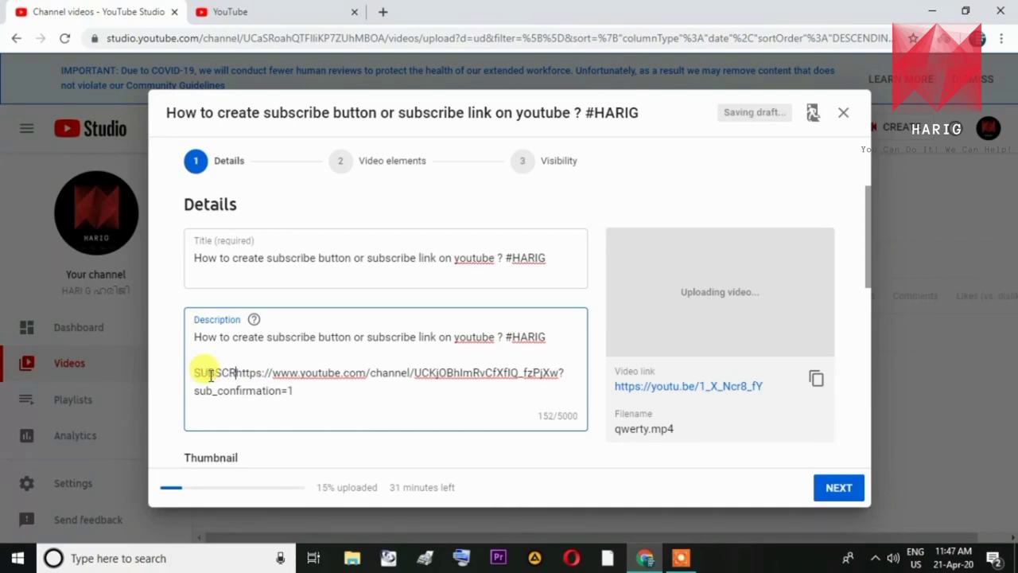
pyautogui.write('BE')
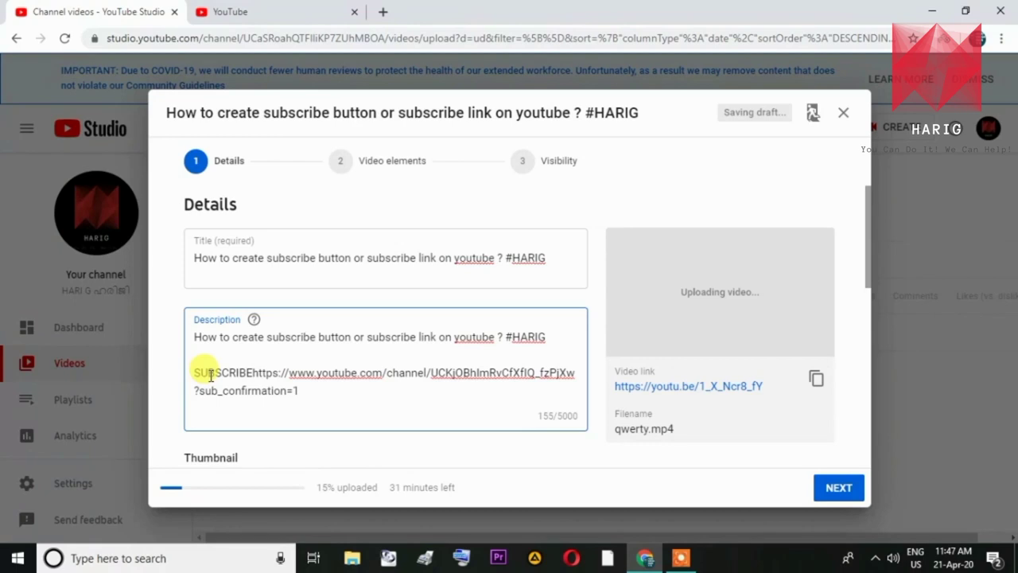
pyautogui.press('Return')
pyautogui.press('BackSpace')
pyautogui.write('MY')
pyautogui.press('Return')
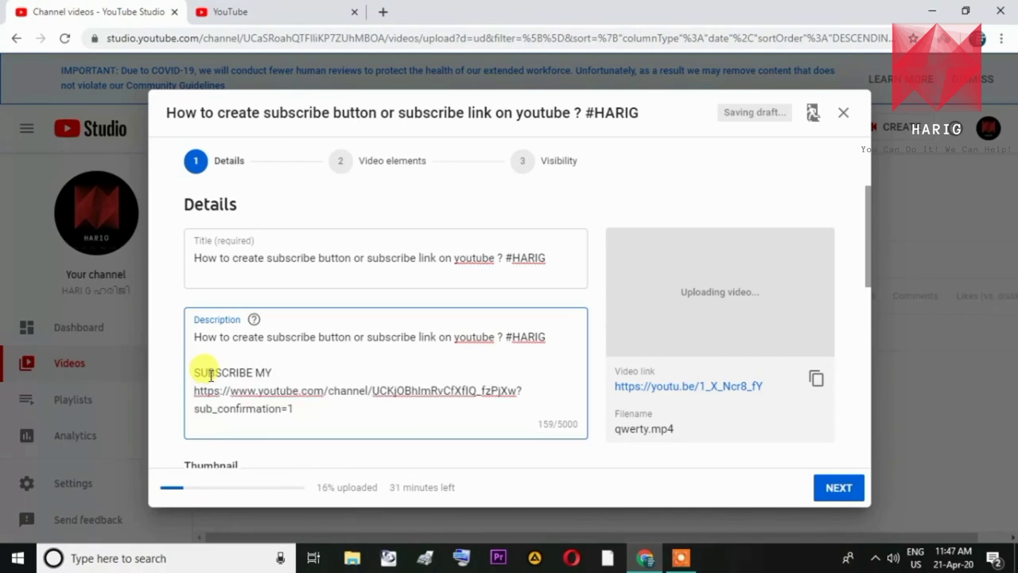
pyautogui.write('C')
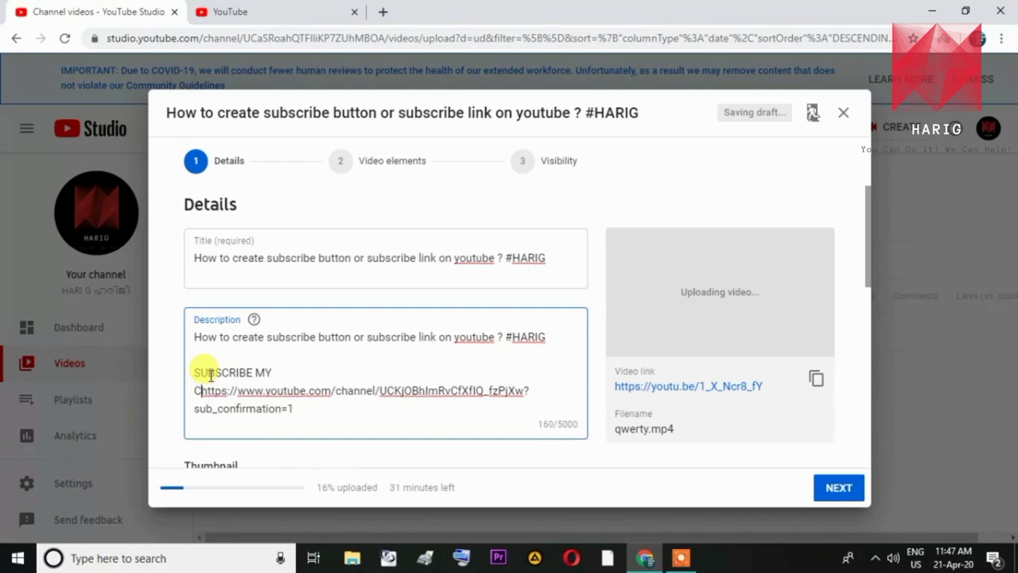
pyautogui.write('HANNEL')
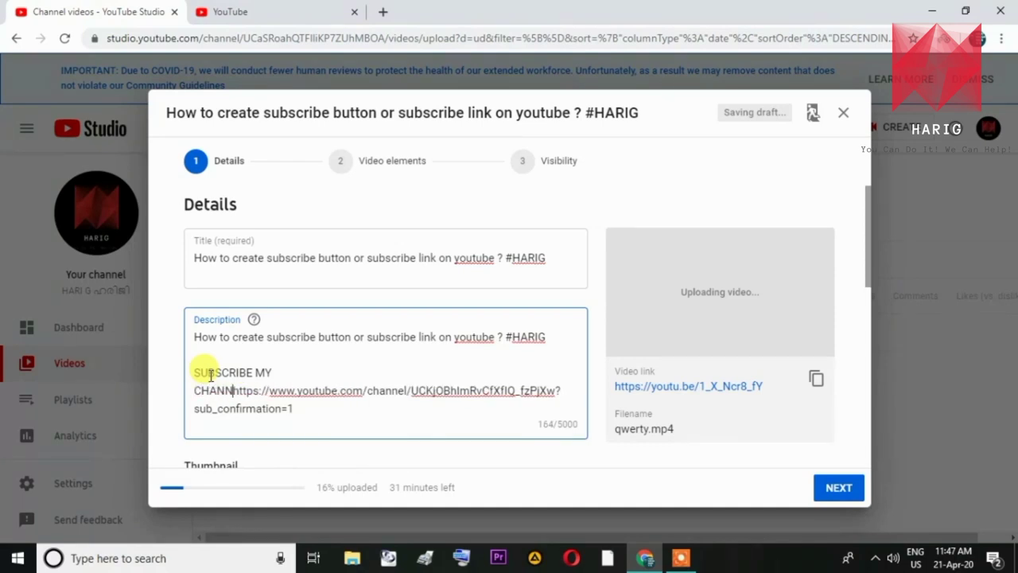
pyautogui.press('Return')
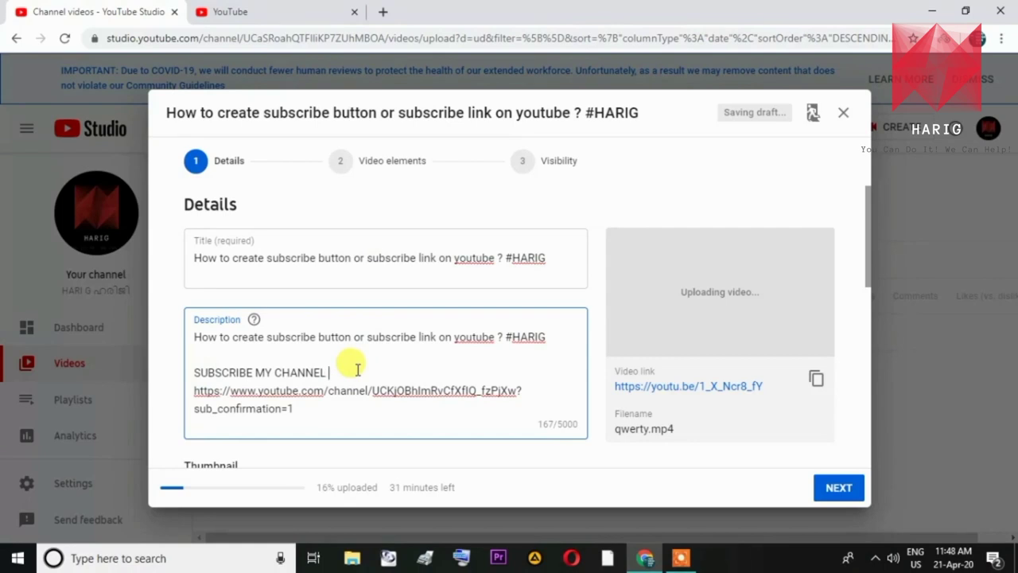
# Add "::" after the SUBSCRIBE MY CHANNEL heading and keep the subscribe link on its own line below
pyautogui.write('::')
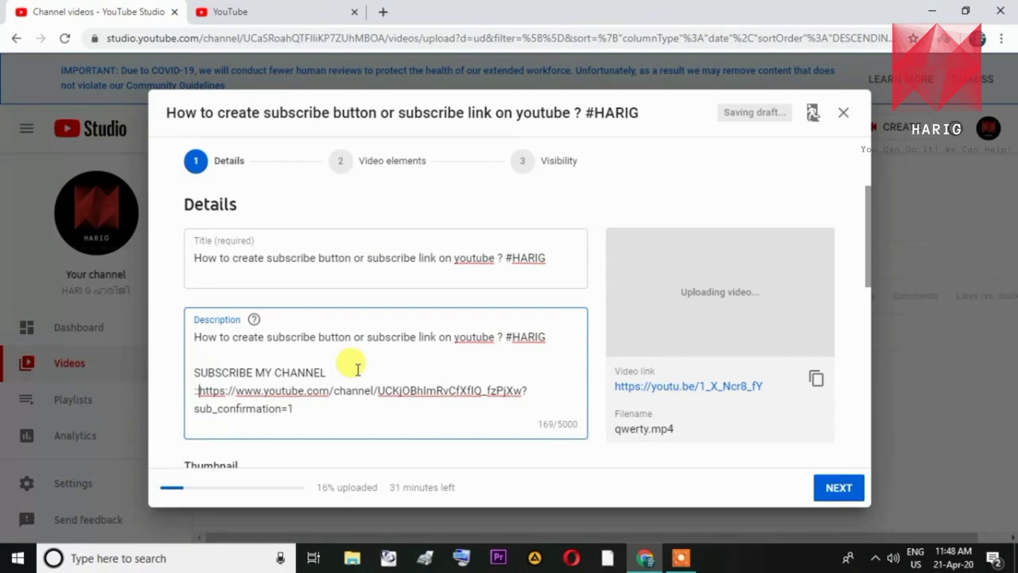
pyautogui.press('BackSpace')
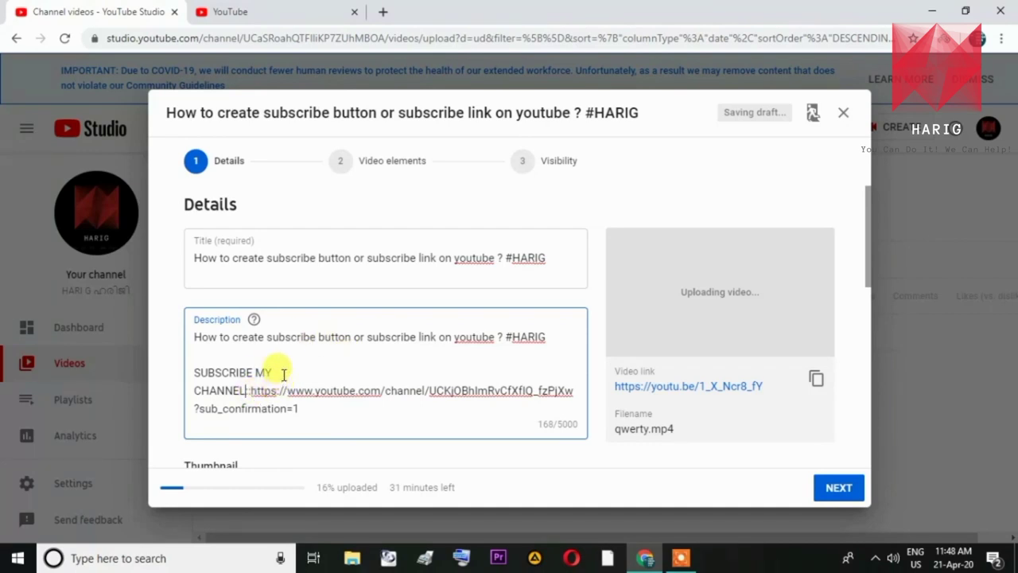
pyautogui.press('BackSpace')
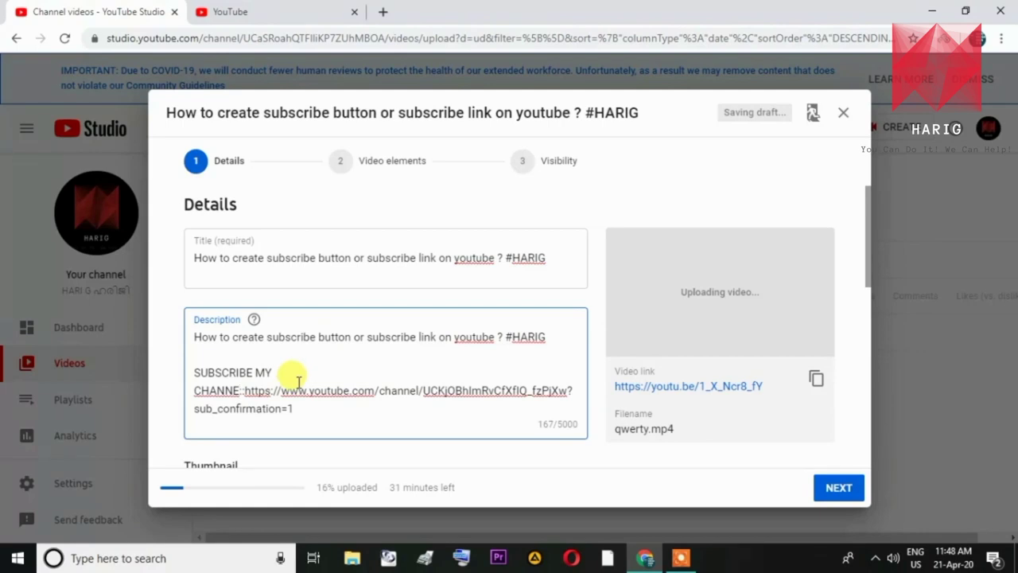
pyautogui.write('L')
pyautogui.press('Return')
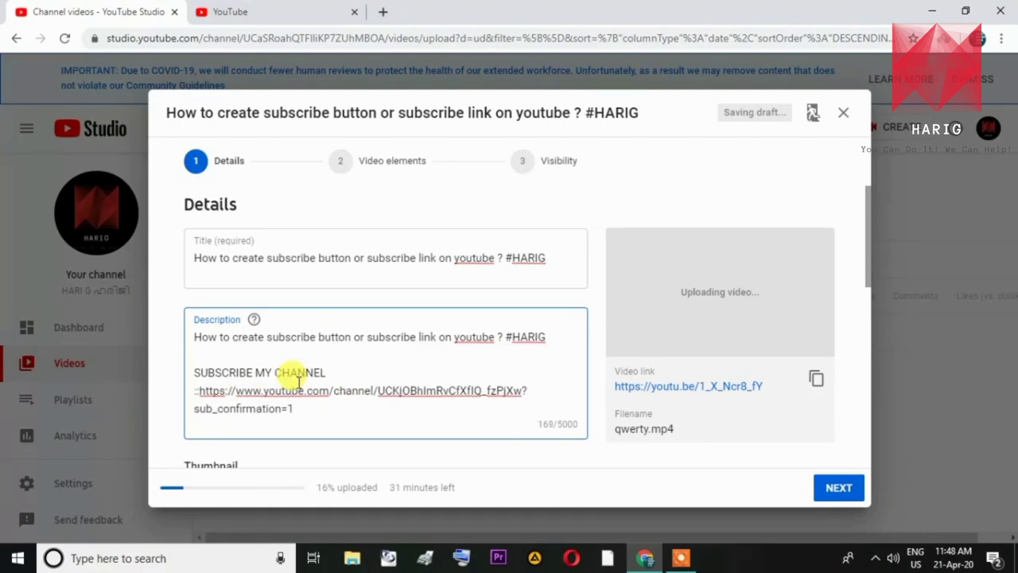
pyautogui.click(199, 390)
pyautogui.write('::')
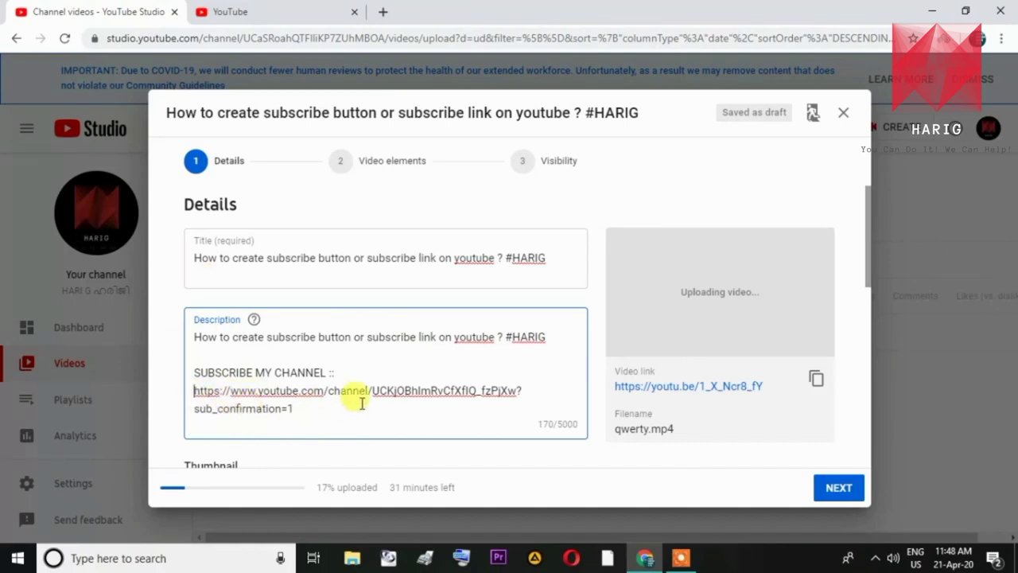
# Go to the upload form's Thumbnail section, then search for "fotojet" in a new tab and open the FotoJet website
pyautogui.scroll(-1, 871, 246)
pyautogui.scroll(1, 875, 212)
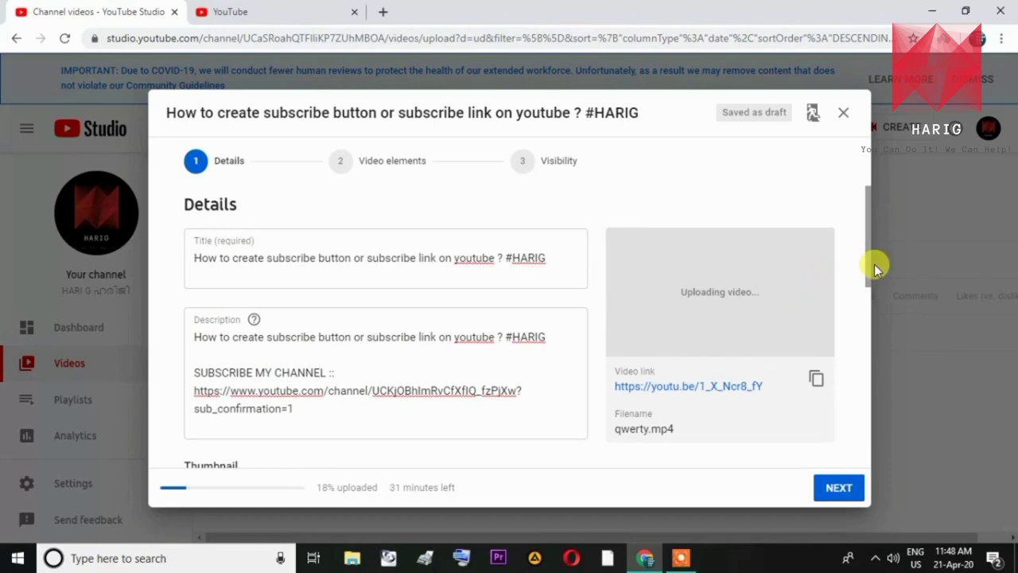
pyautogui.moveTo(871, 264); pyautogui.dragTo(871, 310)
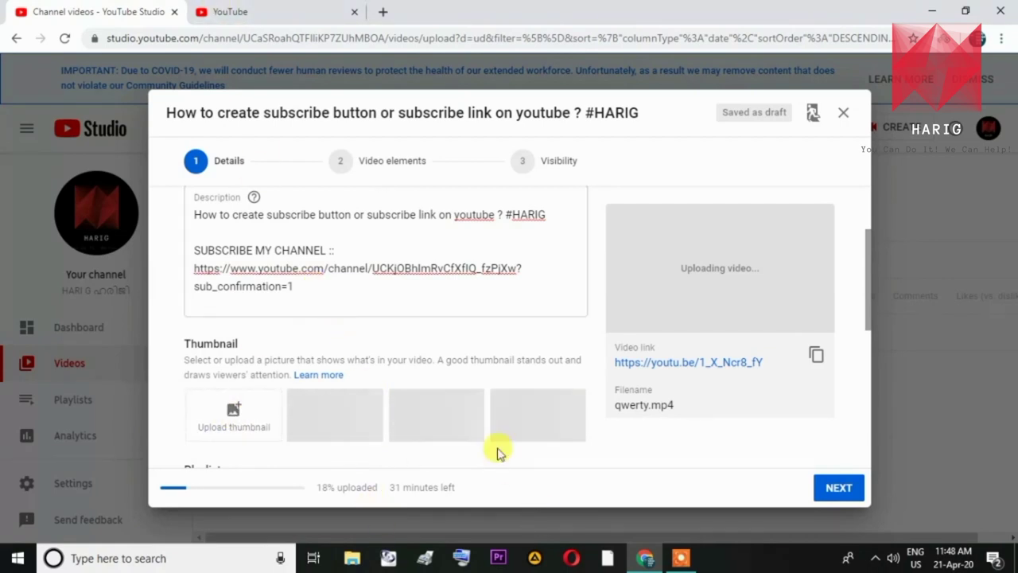
pyautogui.hotkey('ctrl', 't')
pyautogui.write('F')
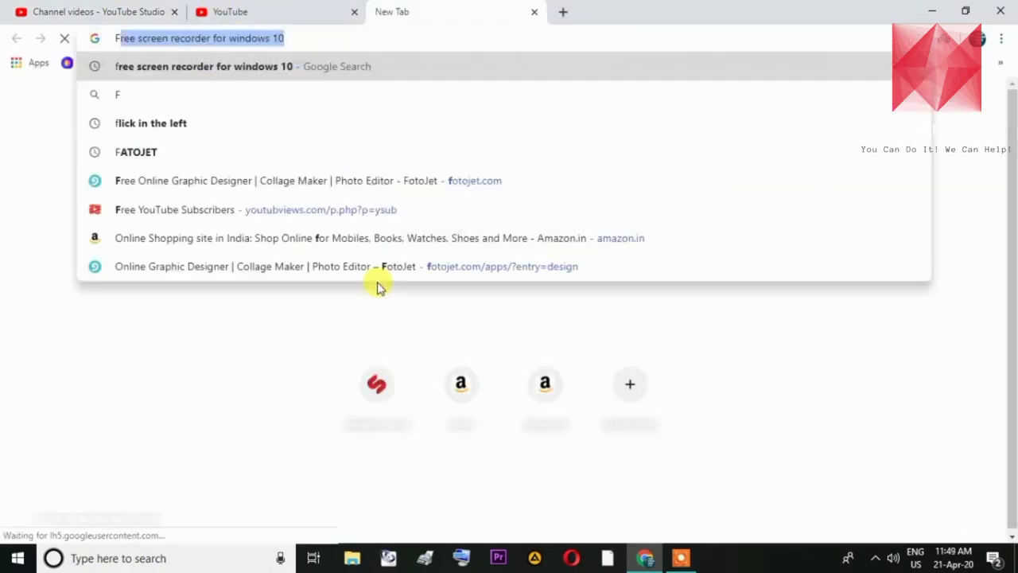
pyautogui.write('ATOJE')
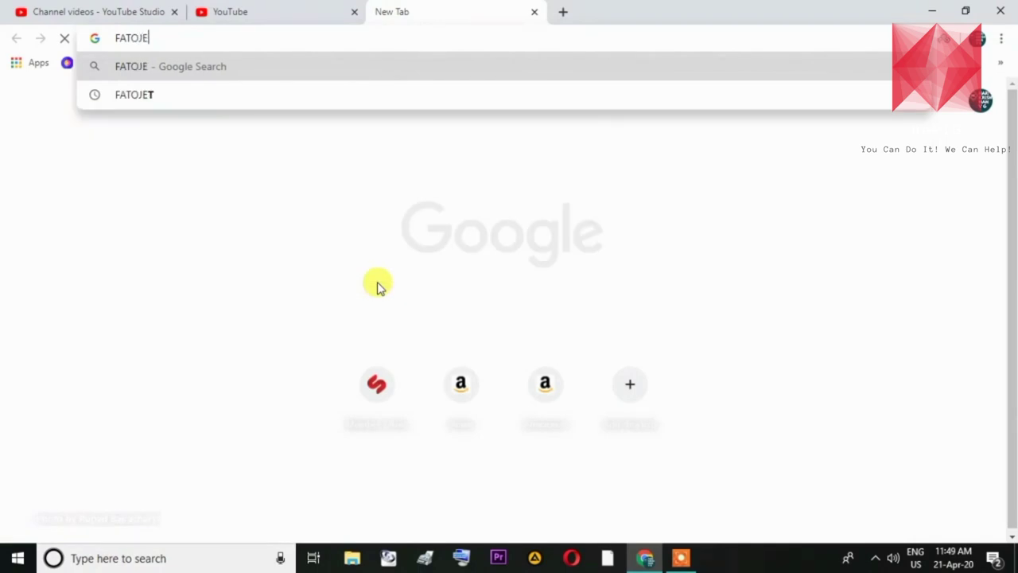
pyautogui.write('T')
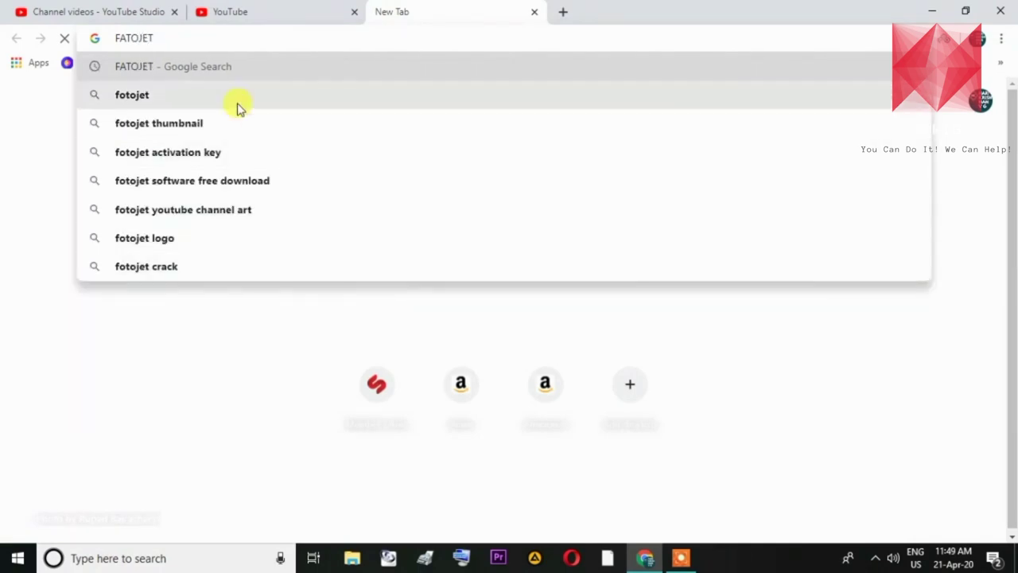
pyautogui.click(237, 101)
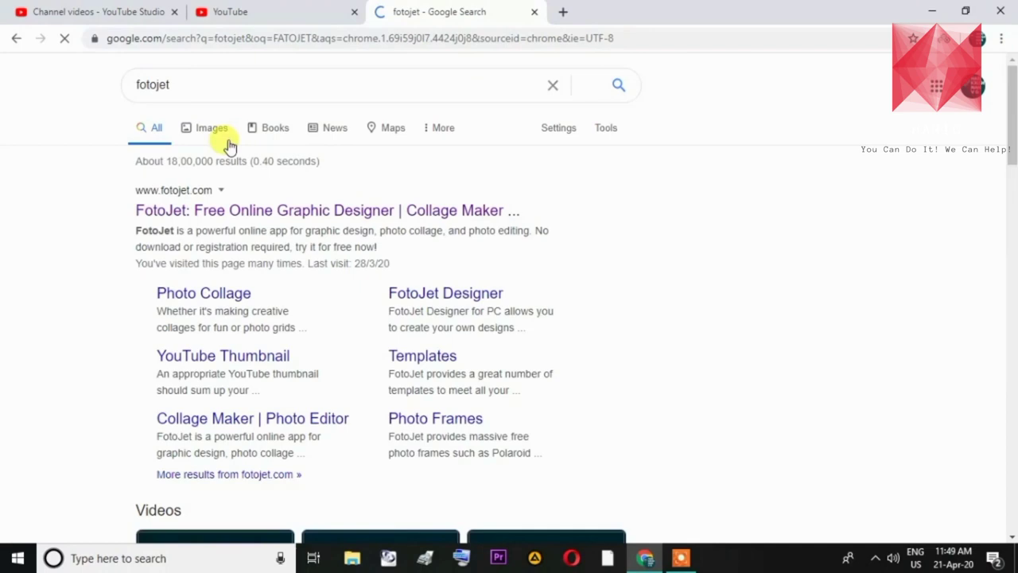
# Reuse the browser tab showing the YouTube home page to search Google for "SUBSCRIBE POP UP"
pyautogui.click(270, 10)
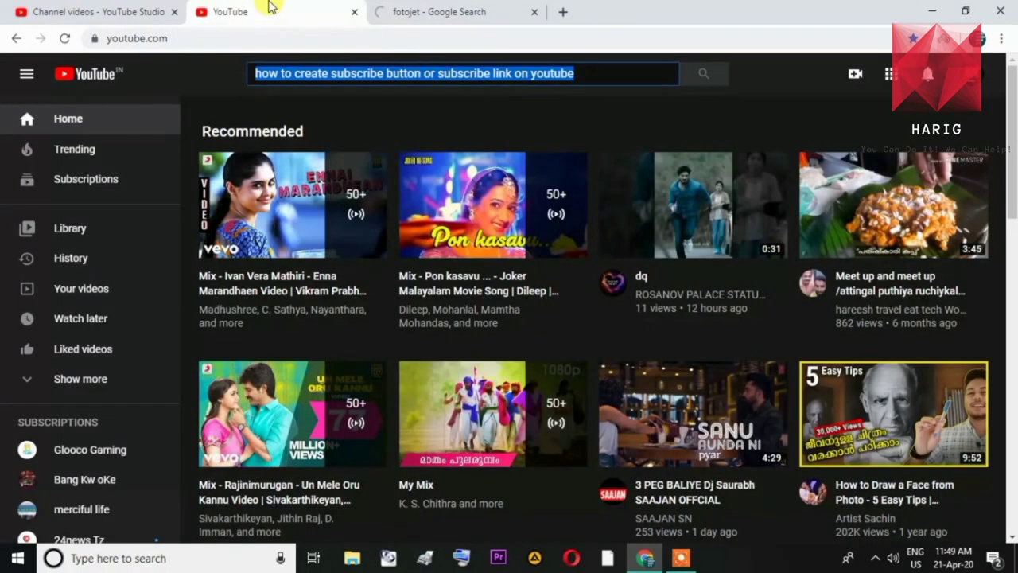
pyautogui.click(271, 39)
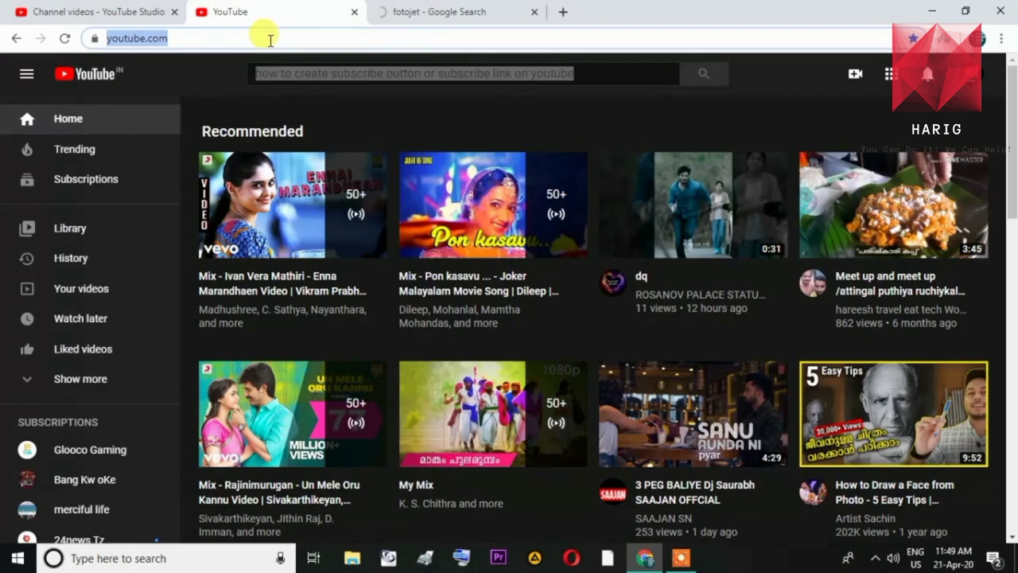
pyautogui.press('BackSpace')
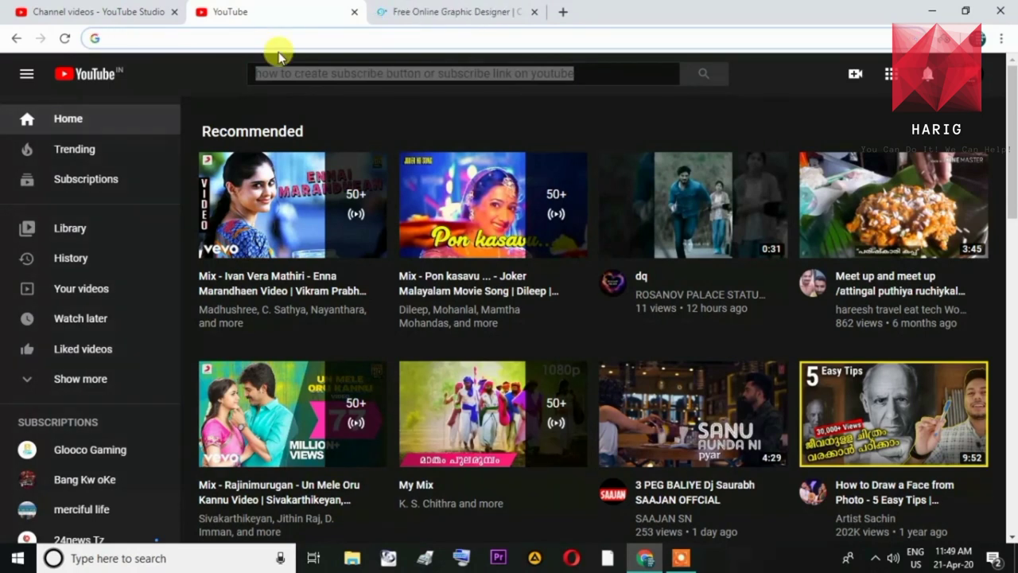
pyautogui.click(119, 11)
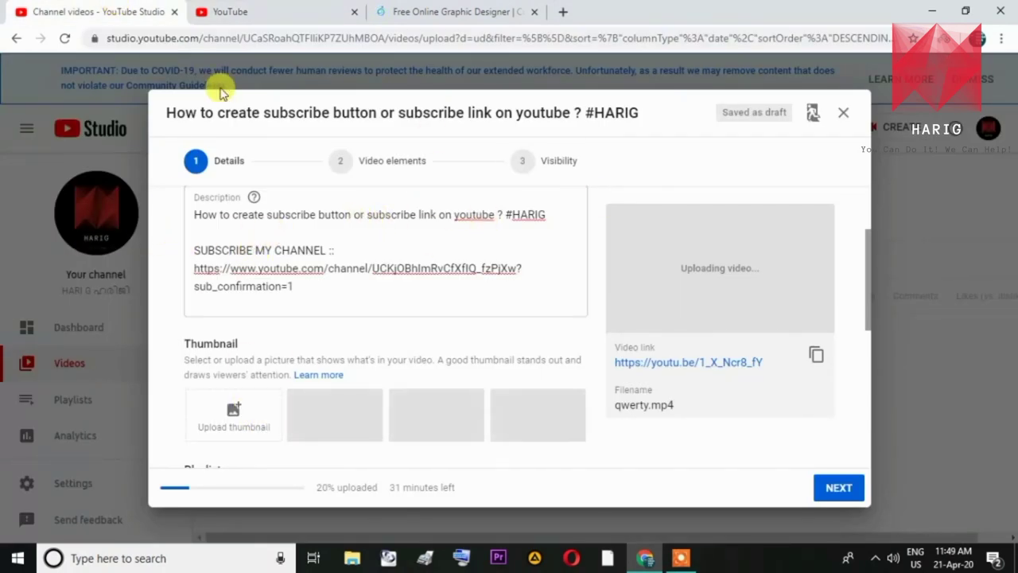
pyautogui.click(253, 12)
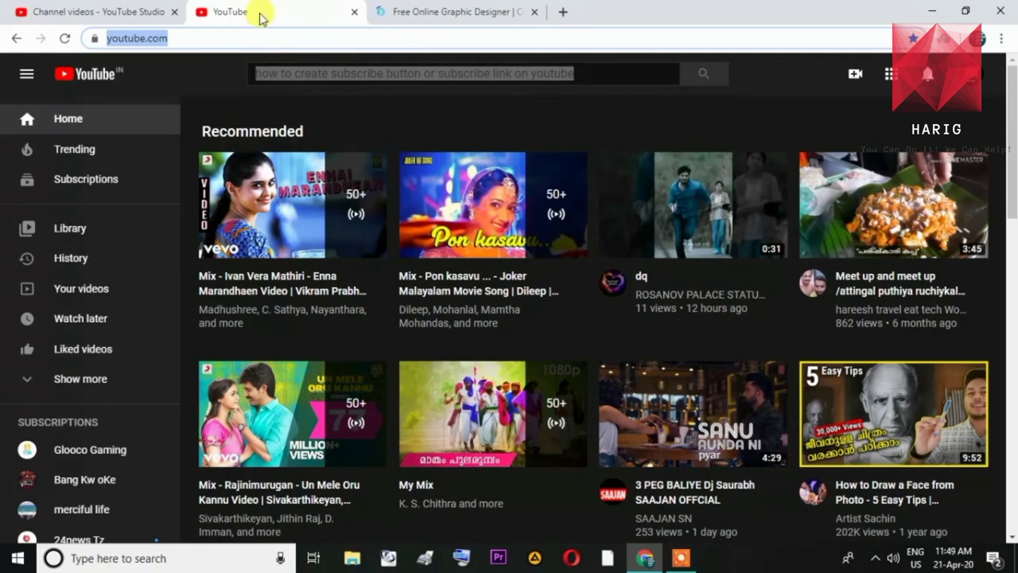
pyautogui.write('S')
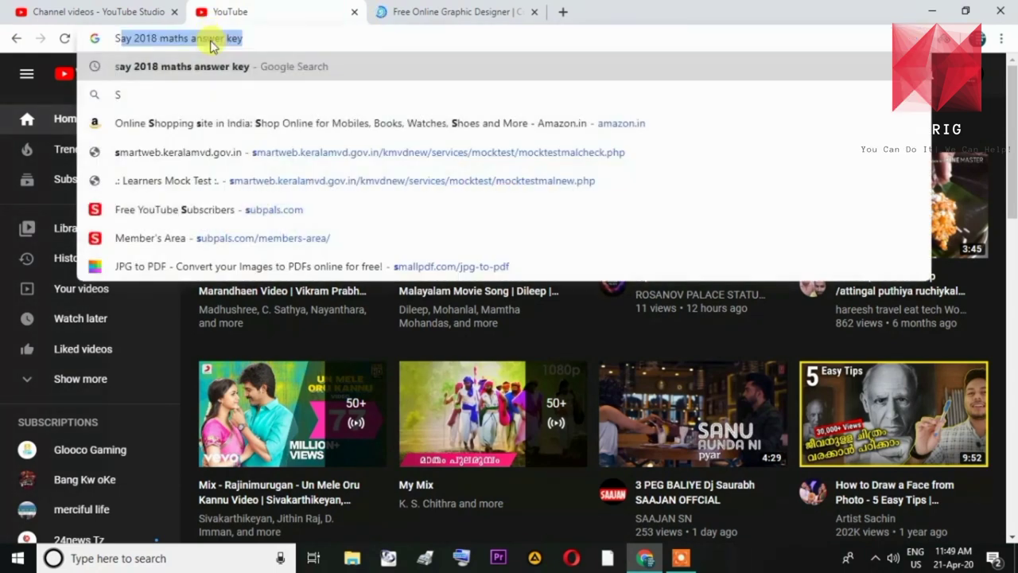
pyautogui.write('UBSCRI')
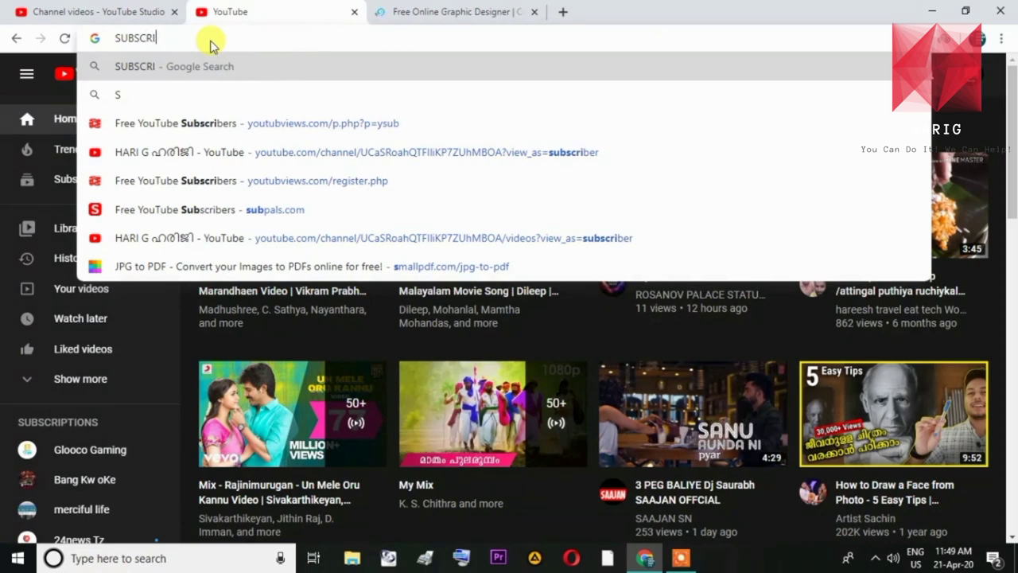
pyautogui.write('BE POP')
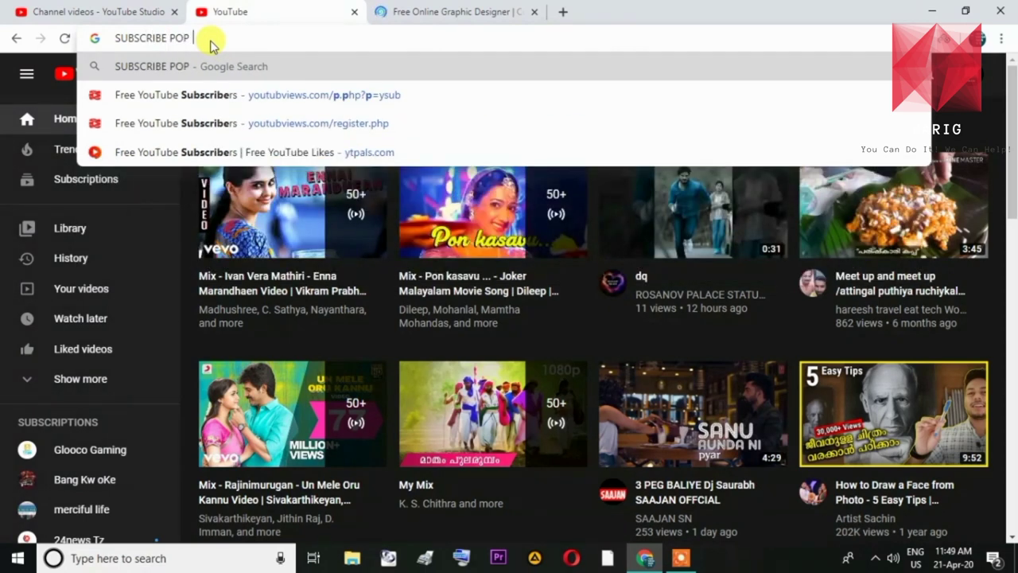
pyautogui.write(' UP')
pyautogui.press('Return')
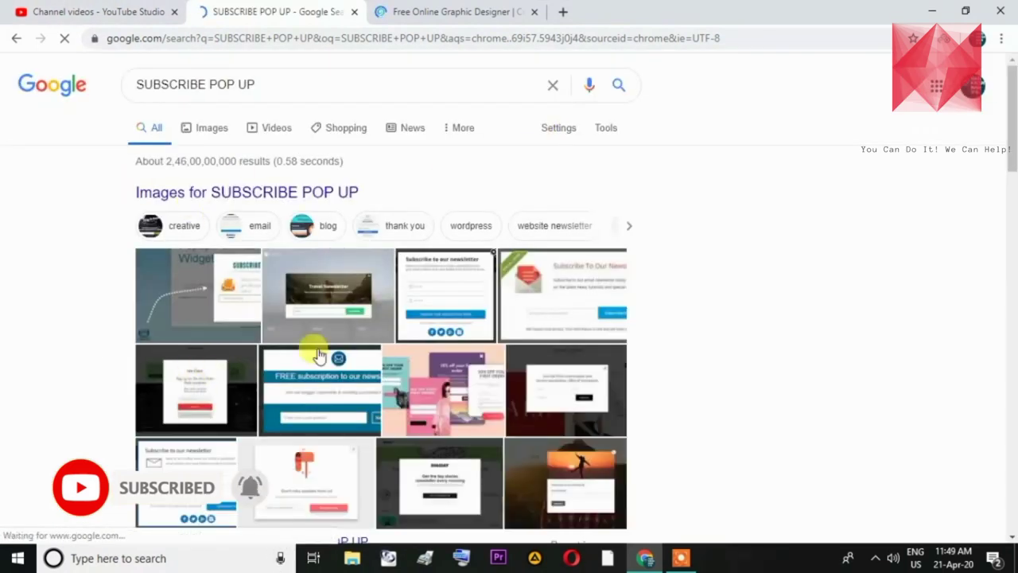
# Switch to the image results for SUBSCRIBE POP UP and browse them for a suitable picture
pyautogui.click(199, 129)
pyautogui.scroll(-2, 1015, 194)
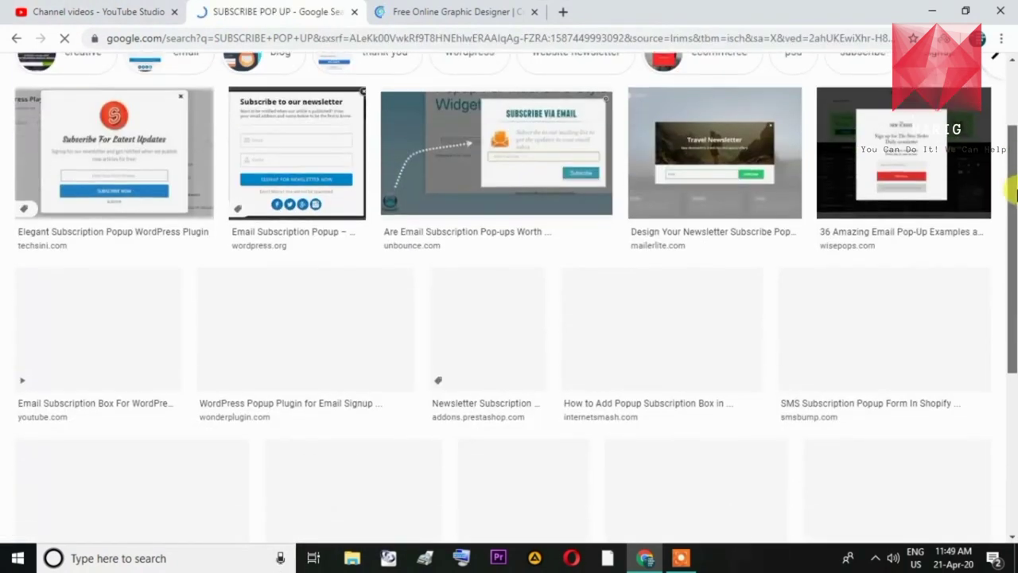
pyautogui.scroll(-5, 1015, 239)
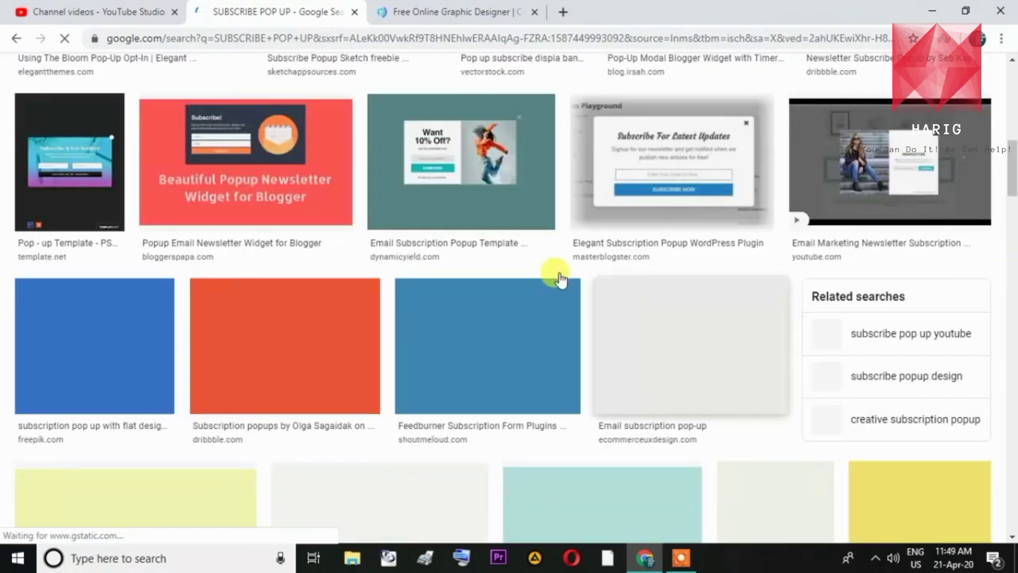
pyautogui.scroll(-1, 1012, 167)
pyautogui.moveTo(1013, 170); pyautogui.dragTo(1012, 87)
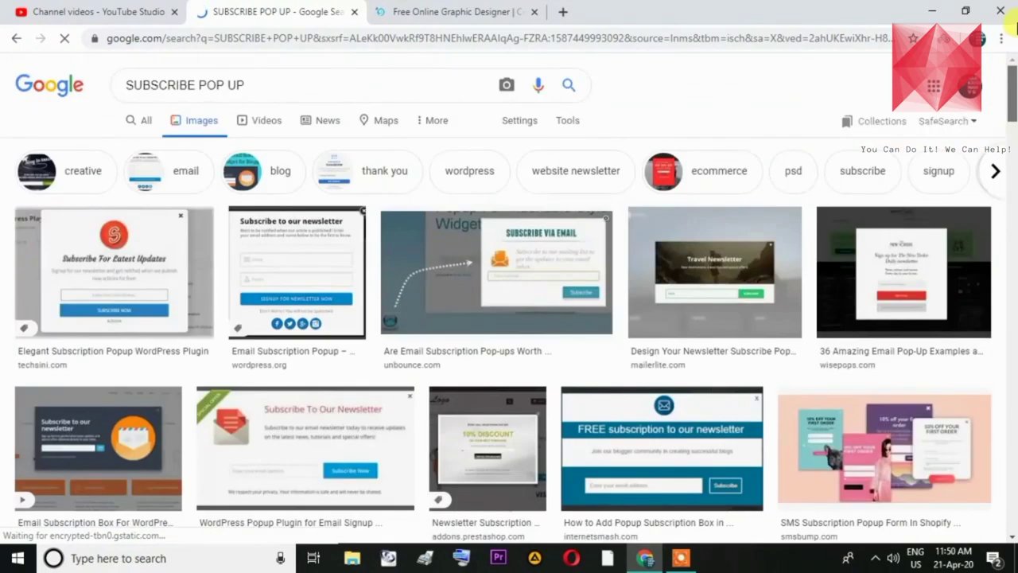
# Refine the image search to "subscribe pop up youtube" and look through the results for a subscribe pop-up picture
pyautogui.click(256, 89)
pyautogui.write('YOUT')
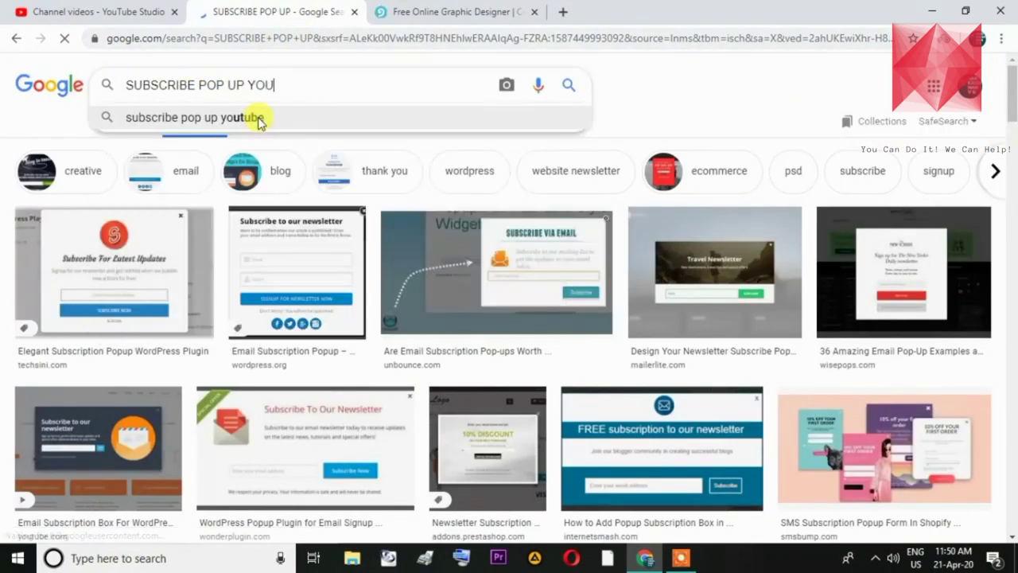
pyautogui.click(280, 116)
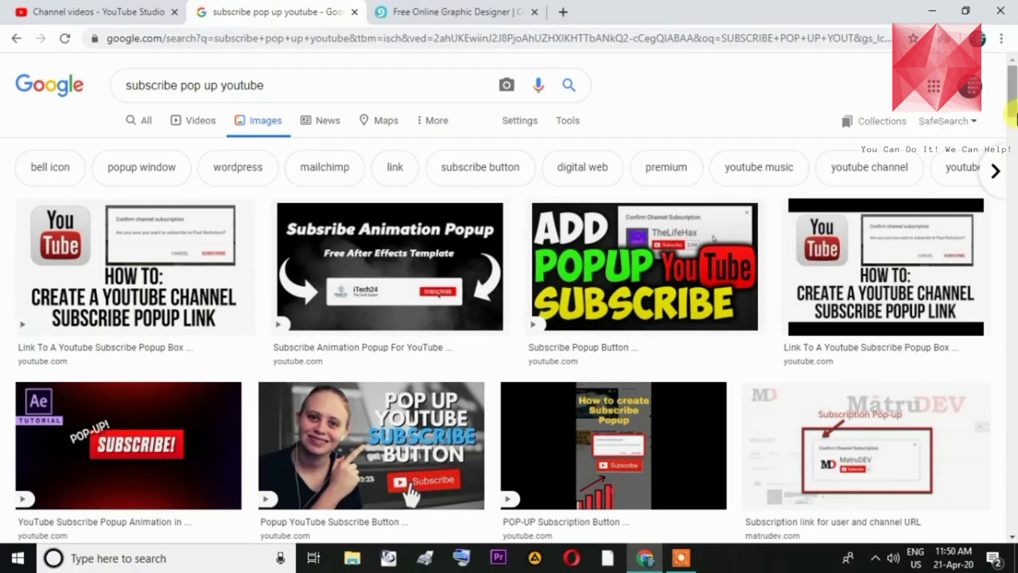
pyautogui.scroll(-5, 1015, 155)
pyautogui.moveTo(1015, 155); pyautogui.dragTo(1015, 177)
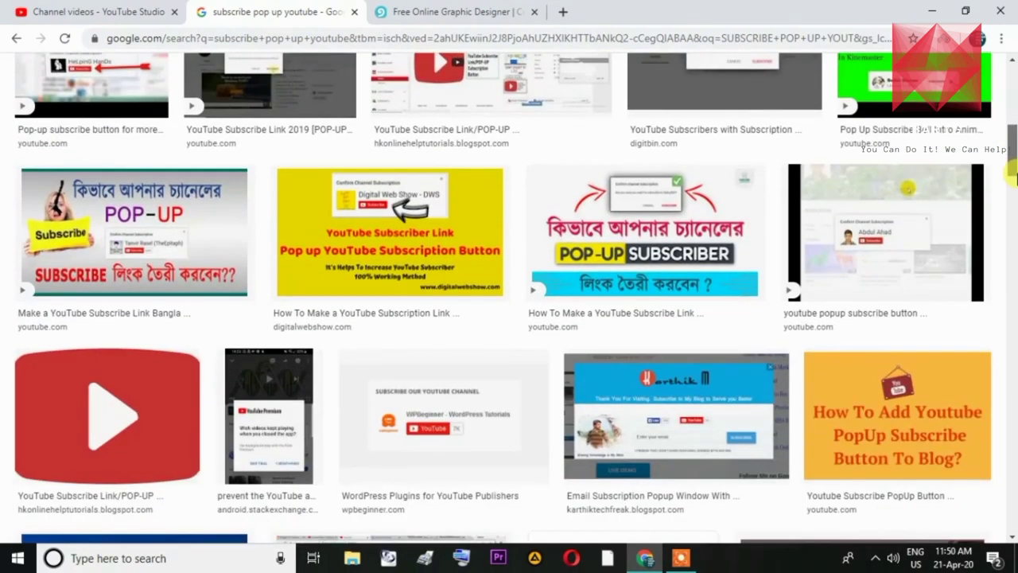